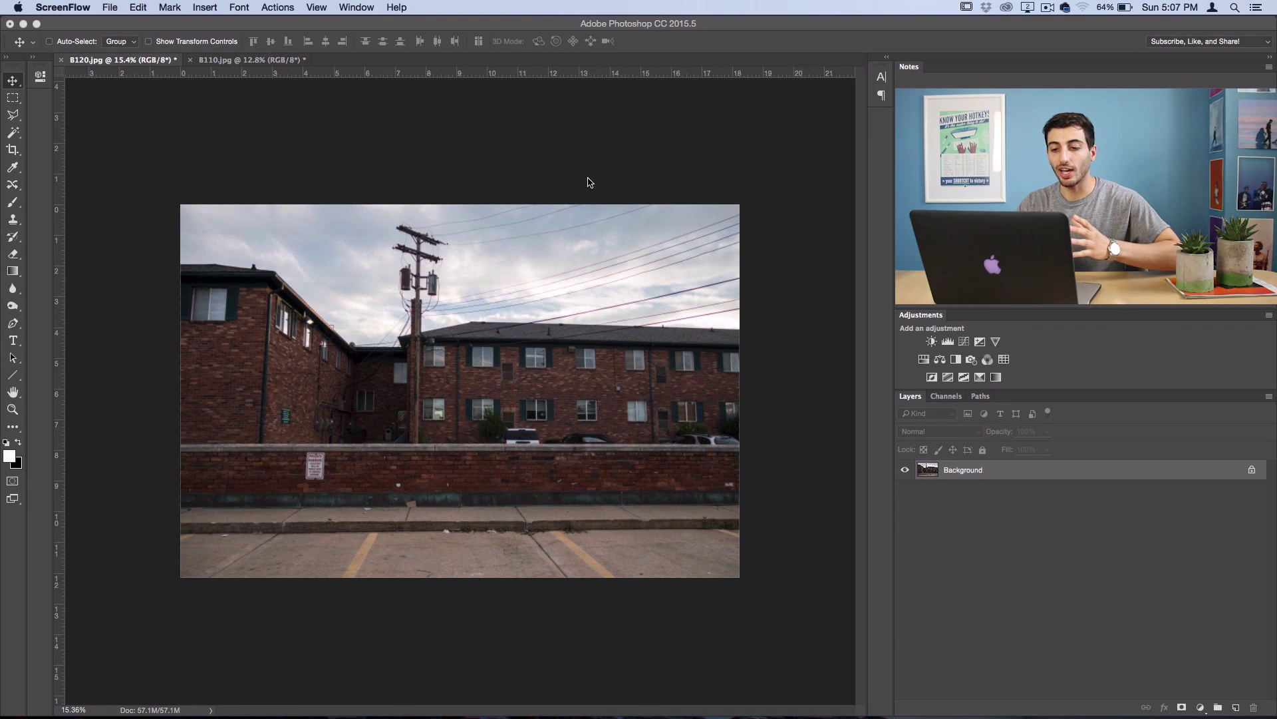
Convert the brick building photo's Background to Layer 0, then turn it back into the Background.
left_click(259, 61)
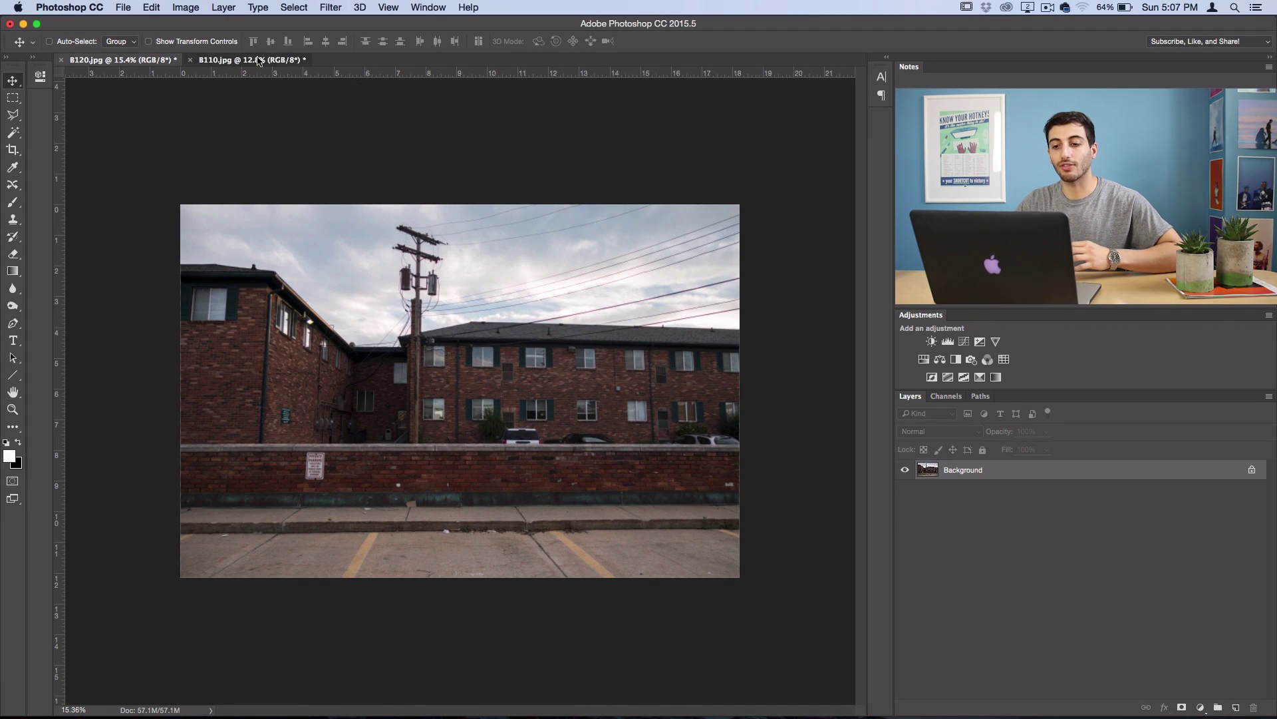
left_click(98, 61)
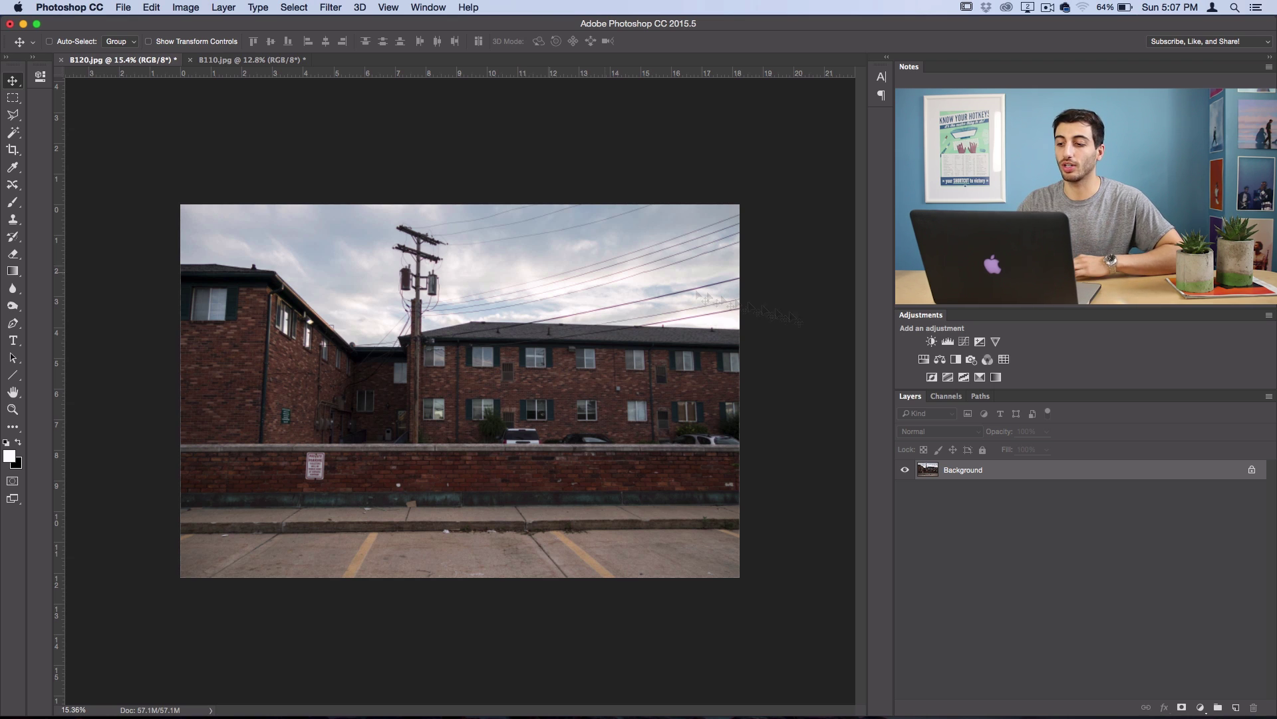
double_click(956, 473)
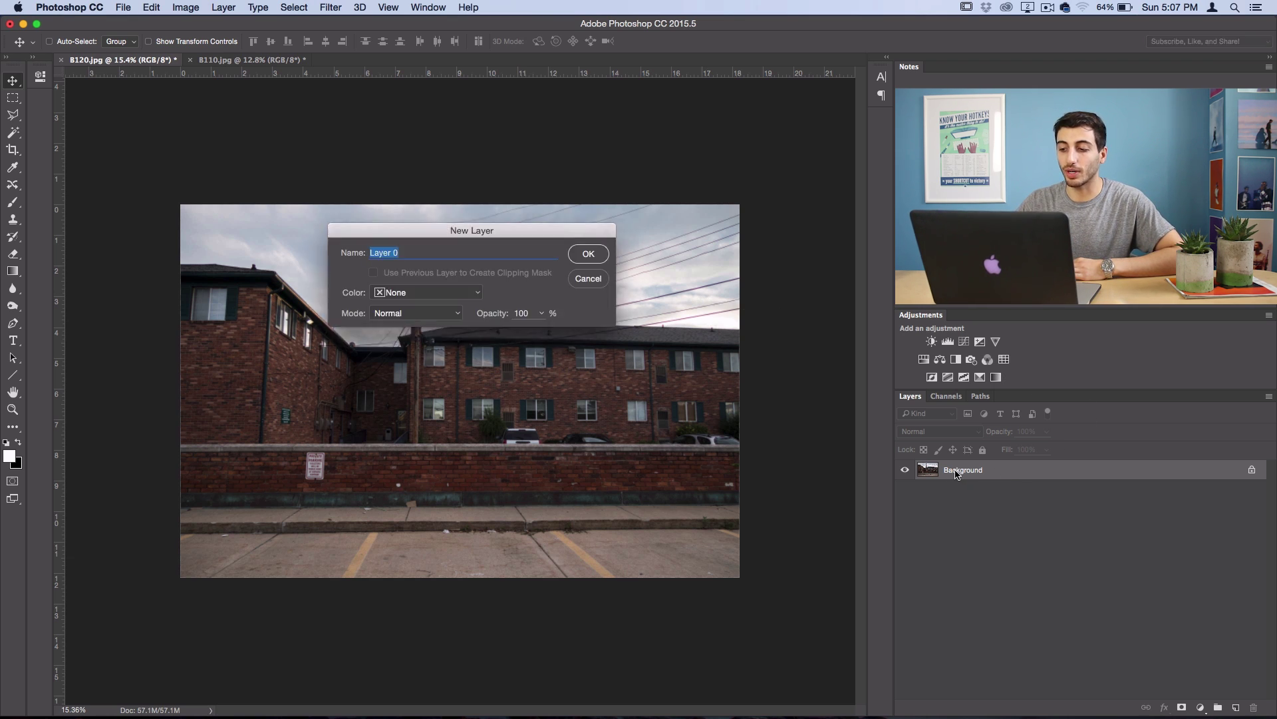
left_click(586, 256)
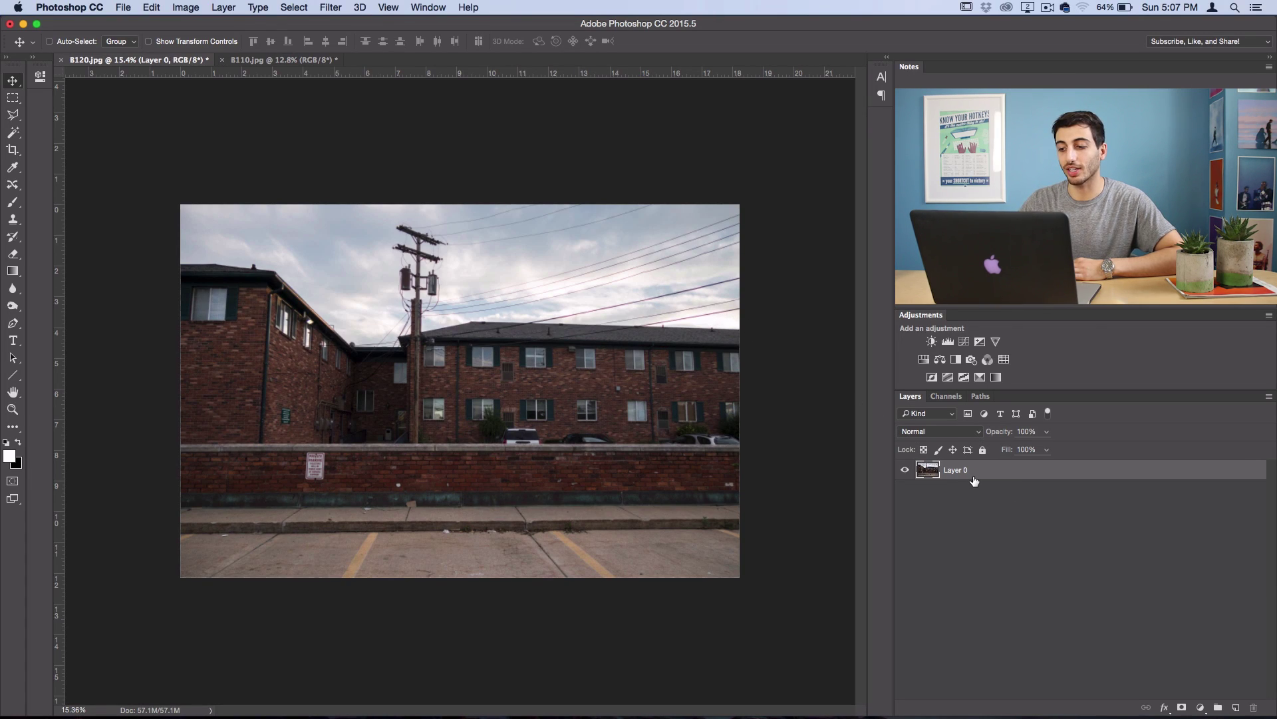
left_click(225, 8)
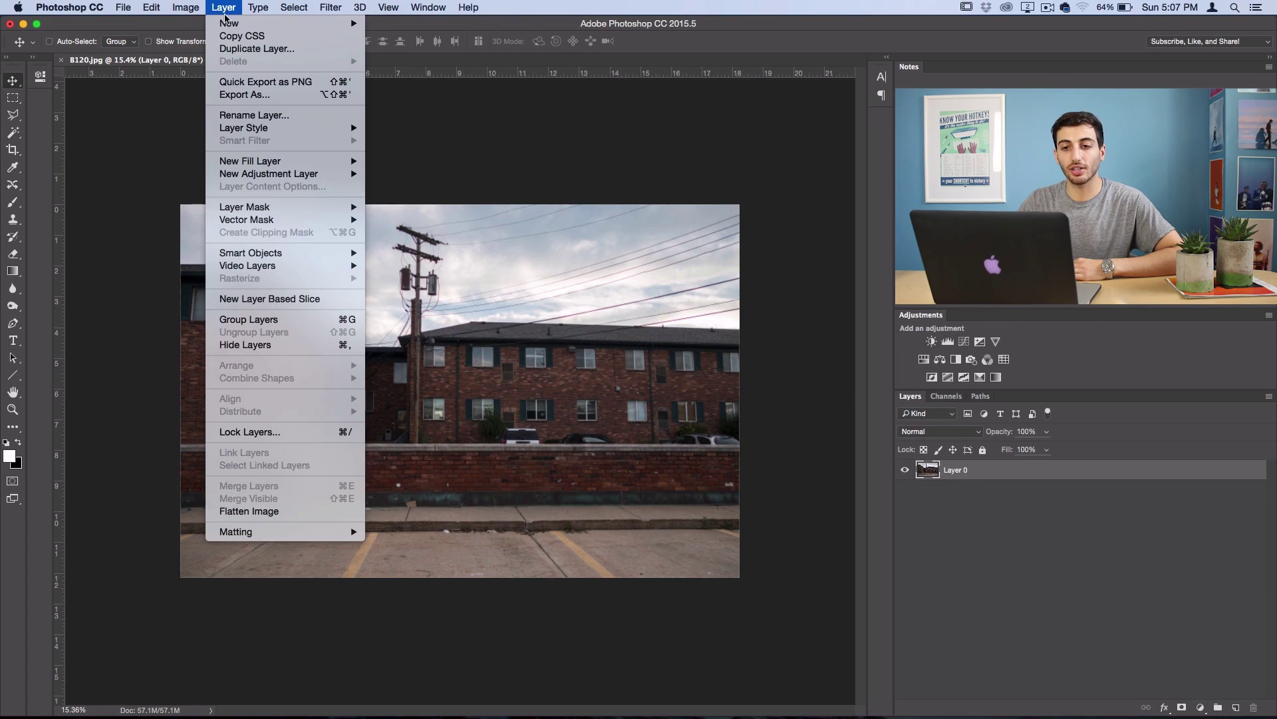
mouse_move(229, 24)
left_click(419, 41)
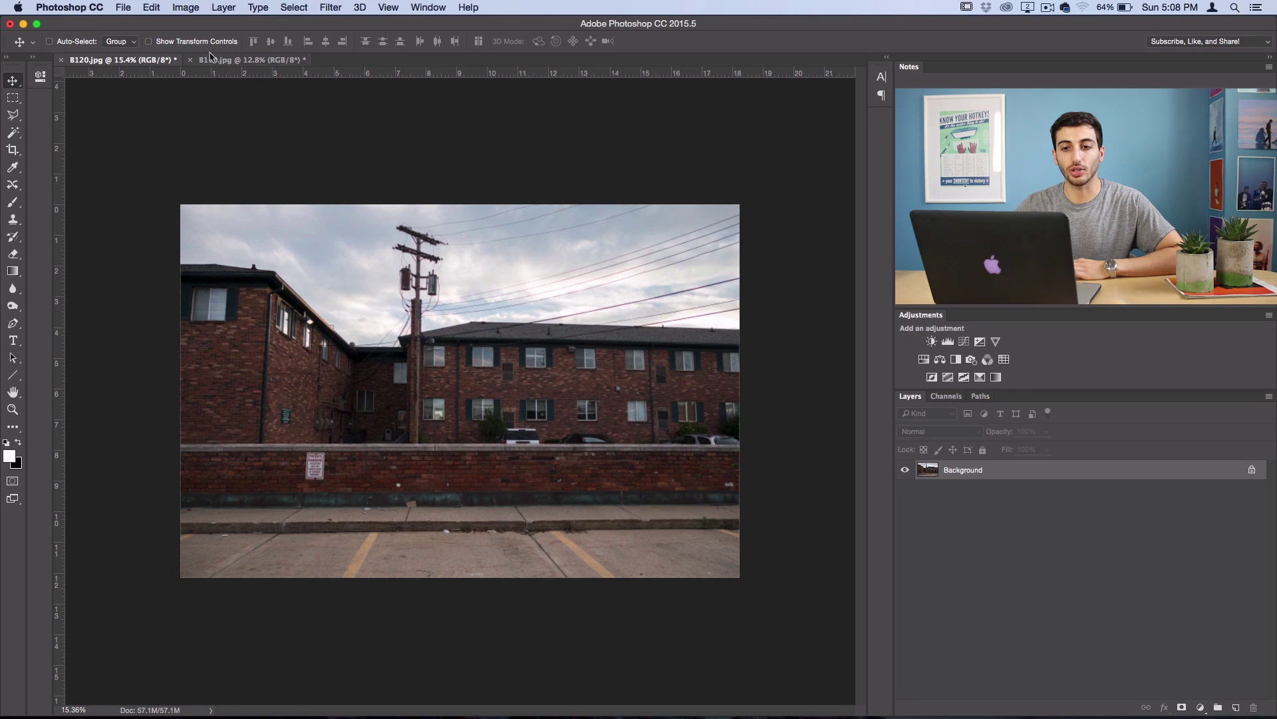
Open Canvas Size for 8120.jpg, keeping width units in inches and the anchor centred.
left_click(186, 7)
left_click(206, 128)
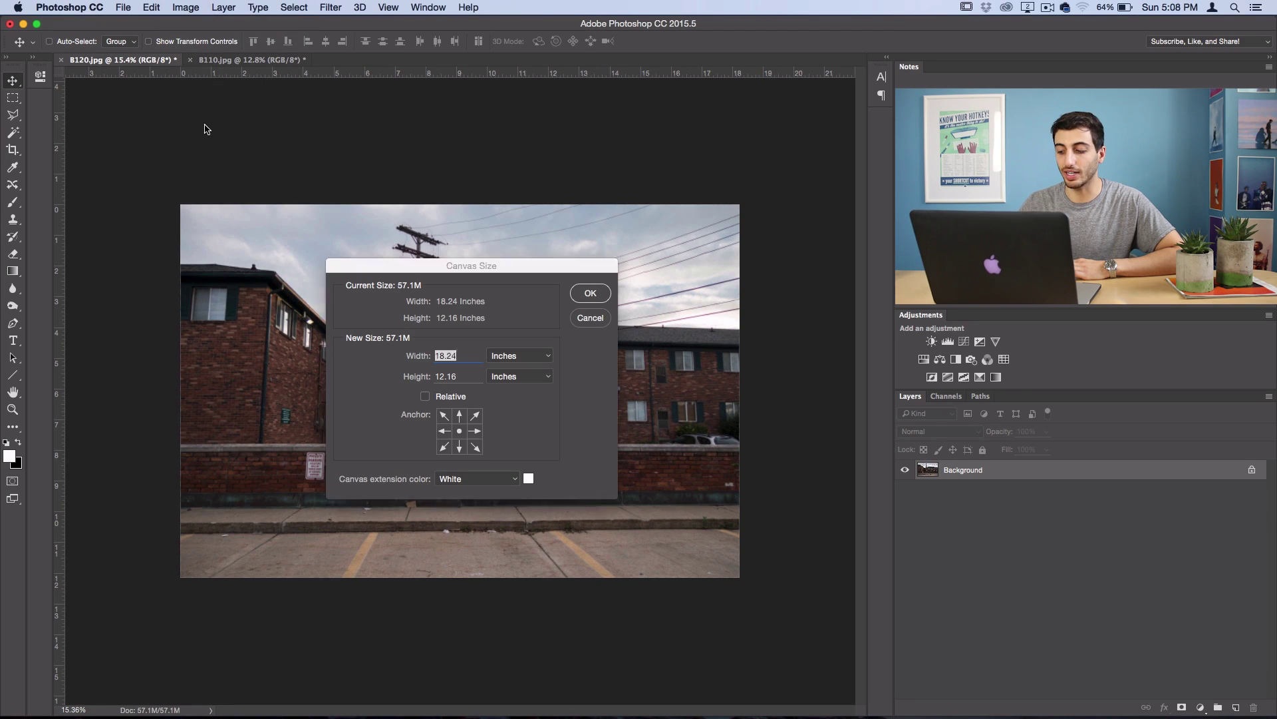
left_click(459, 356)
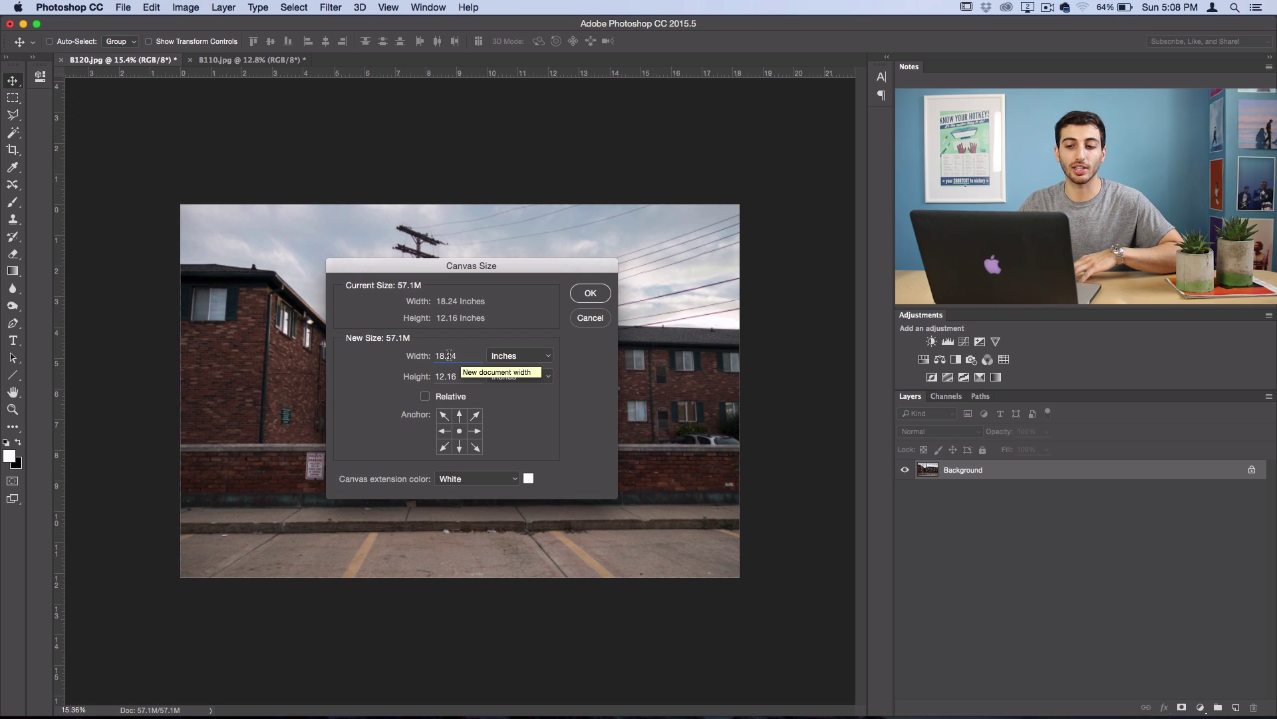
left_click(515, 356)
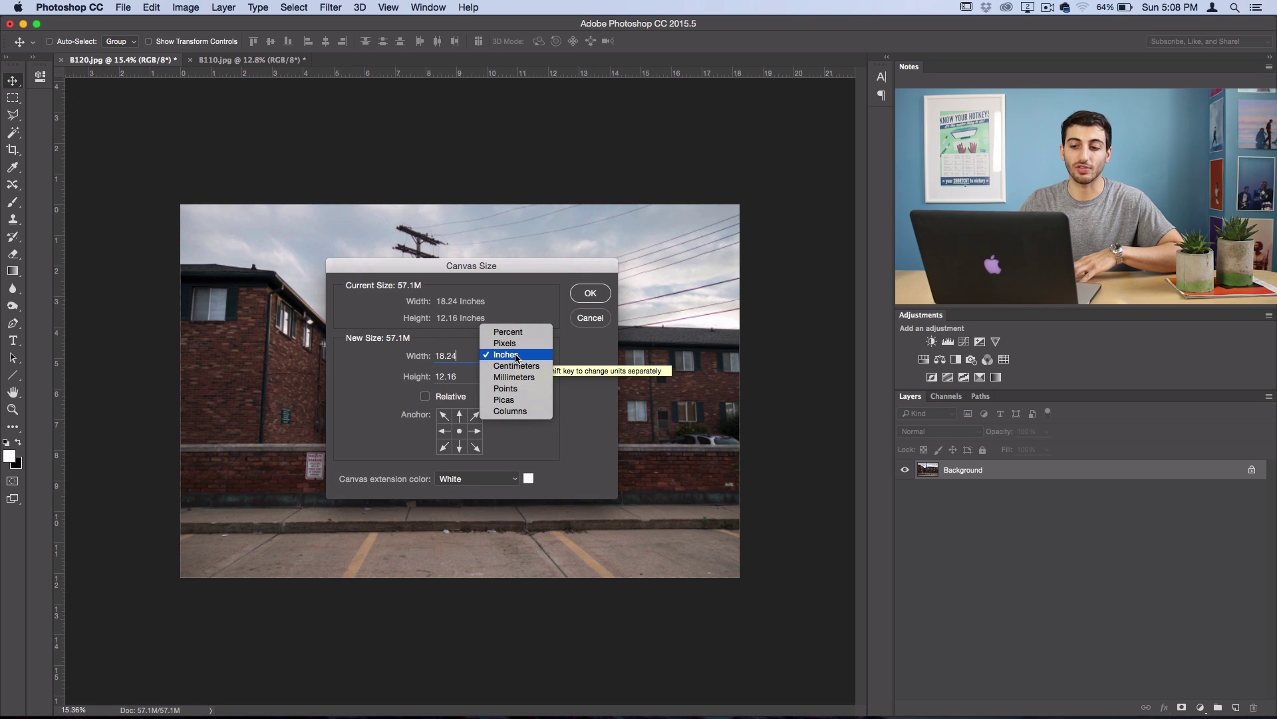
left_click(516, 356)
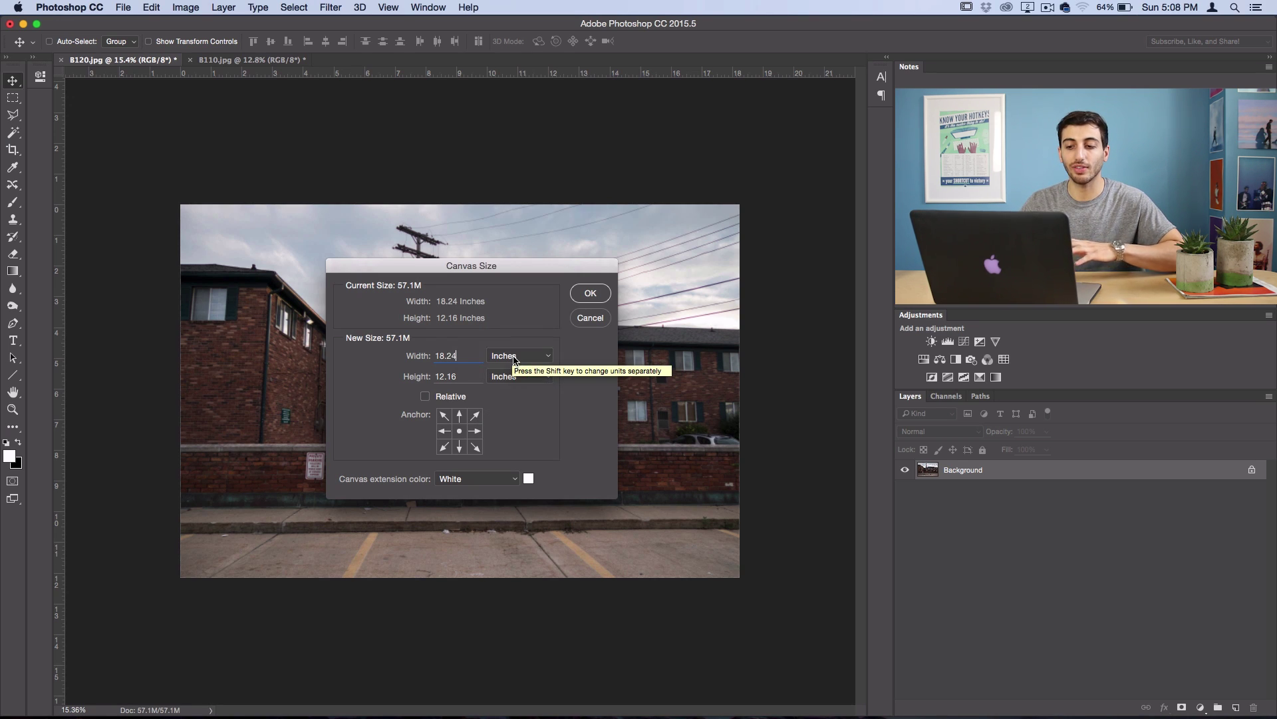
left_click(459, 416)
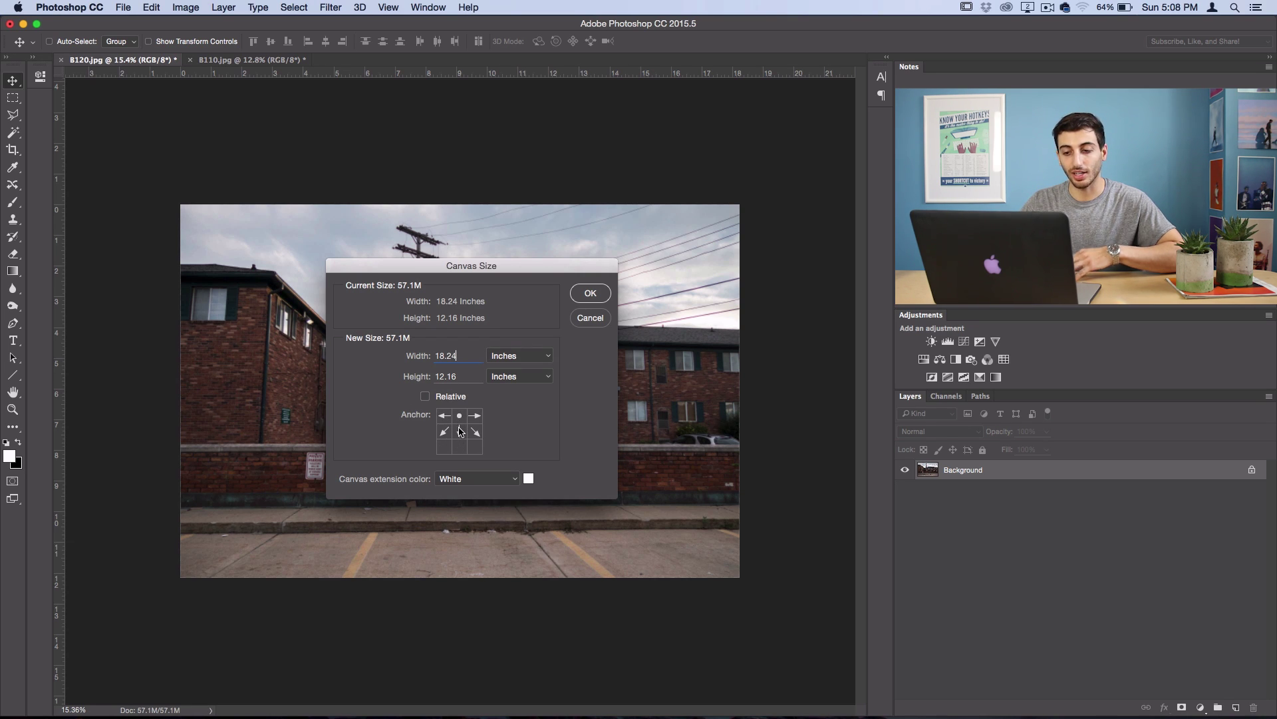
left_click(461, 431)
left_click(448, 417)
left_click(465, 433)
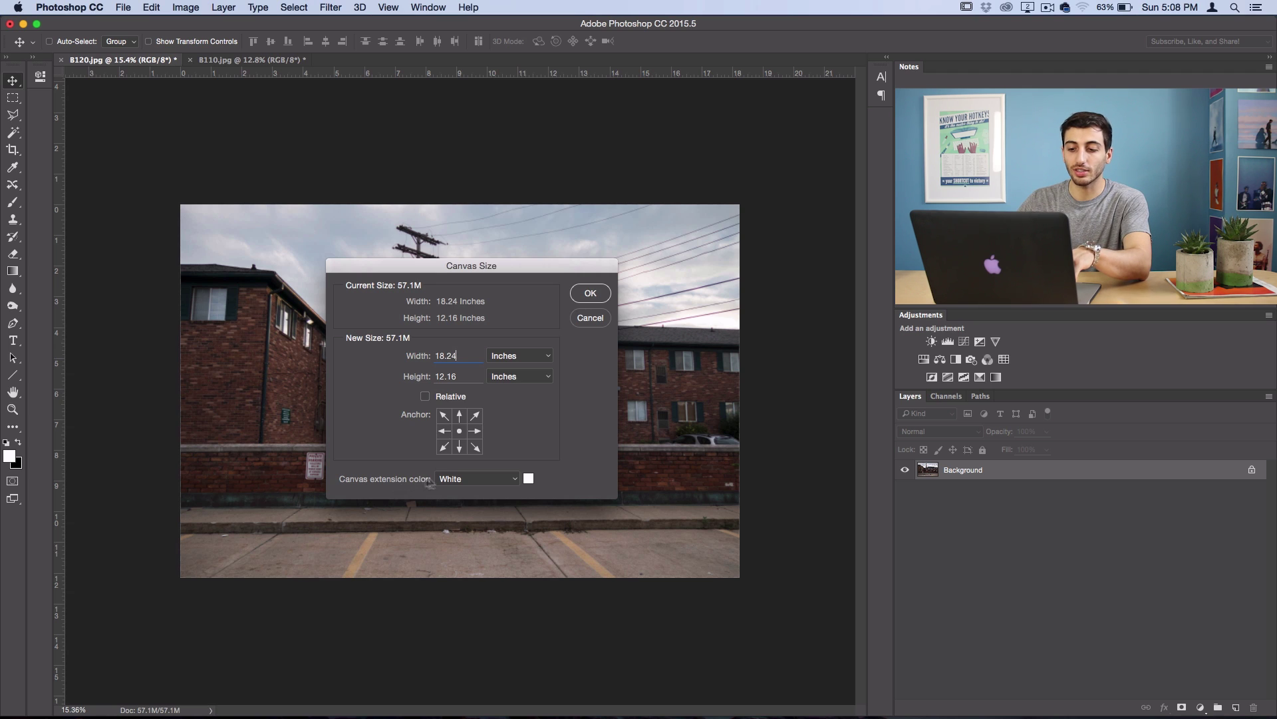
Keep White as the canvas extension colour after browsing the colour choices and picker.
left_click(459, 482)
left_click(462, 482)
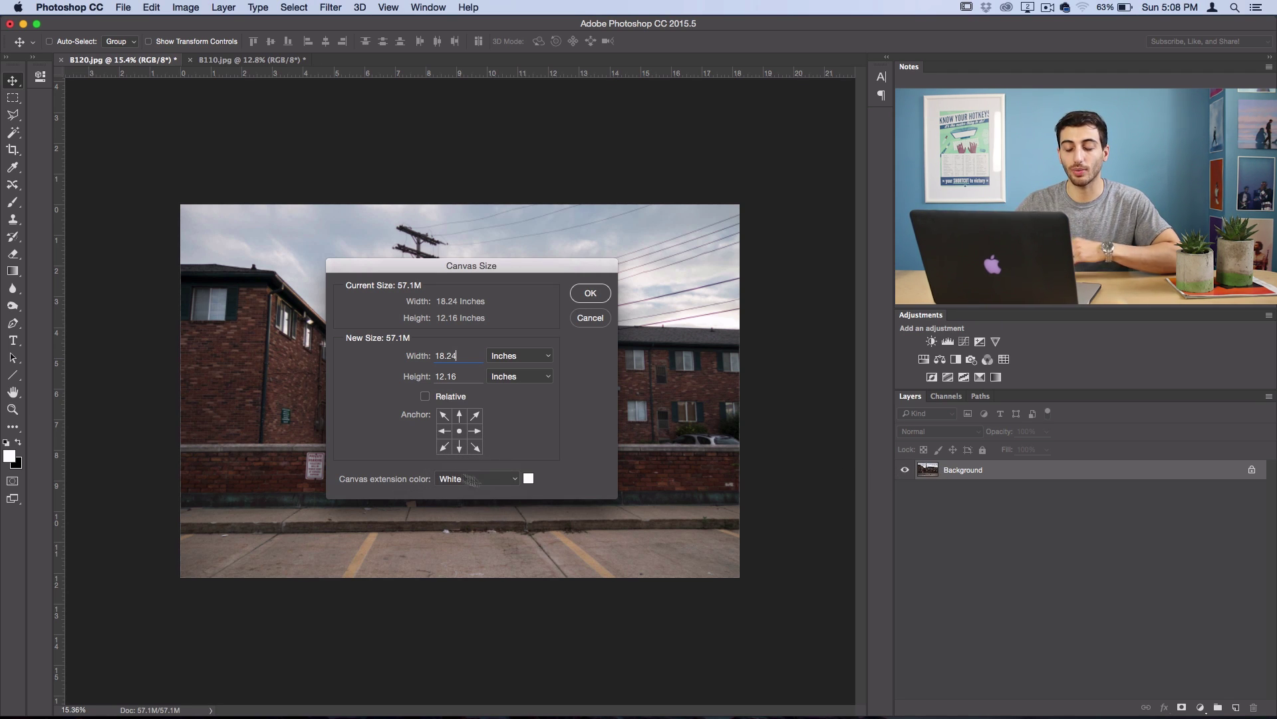
left_click(462, 480)
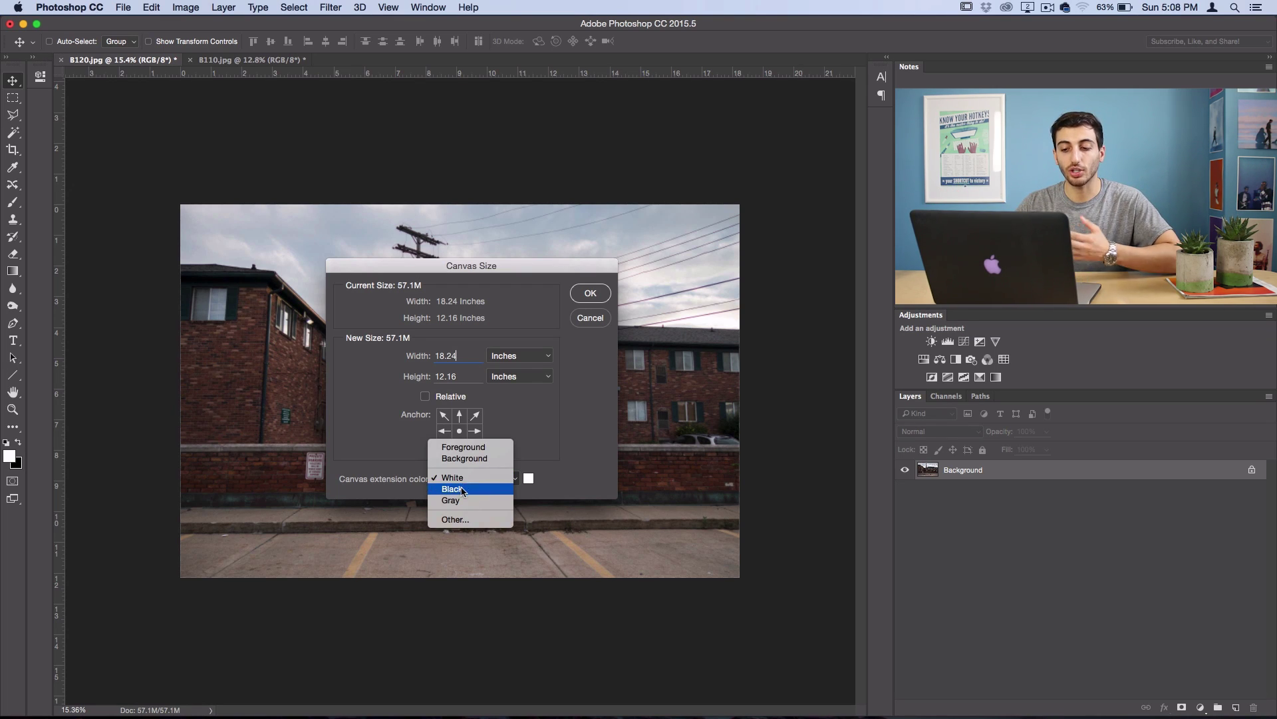
left_click(466, 478)
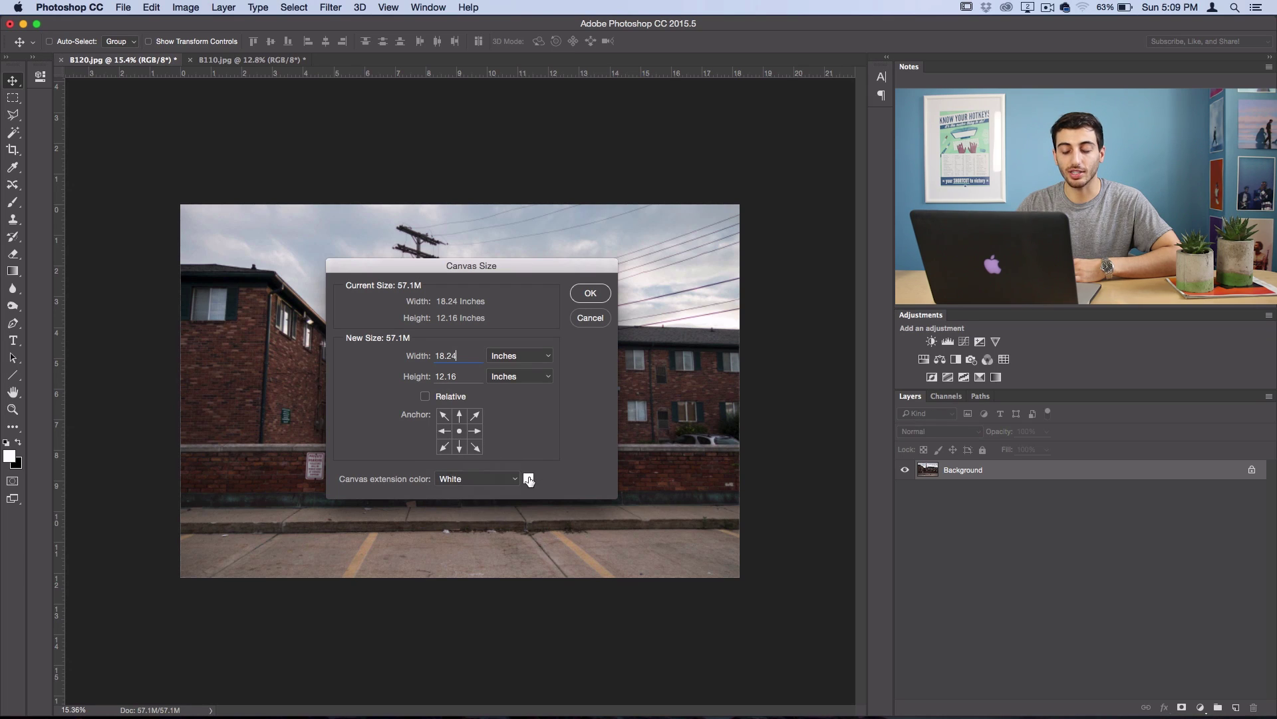
left_click(529, 479)
left_click(866, 348)
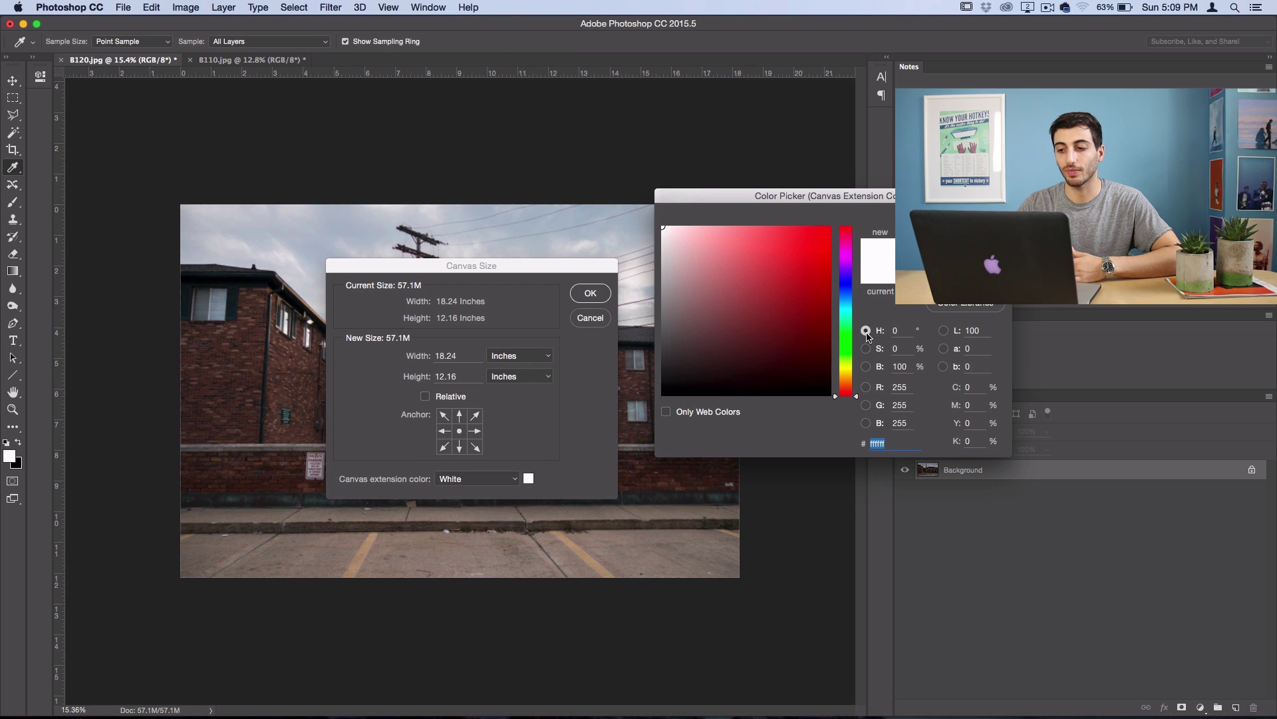
key("Return")
left_click(490, 475)
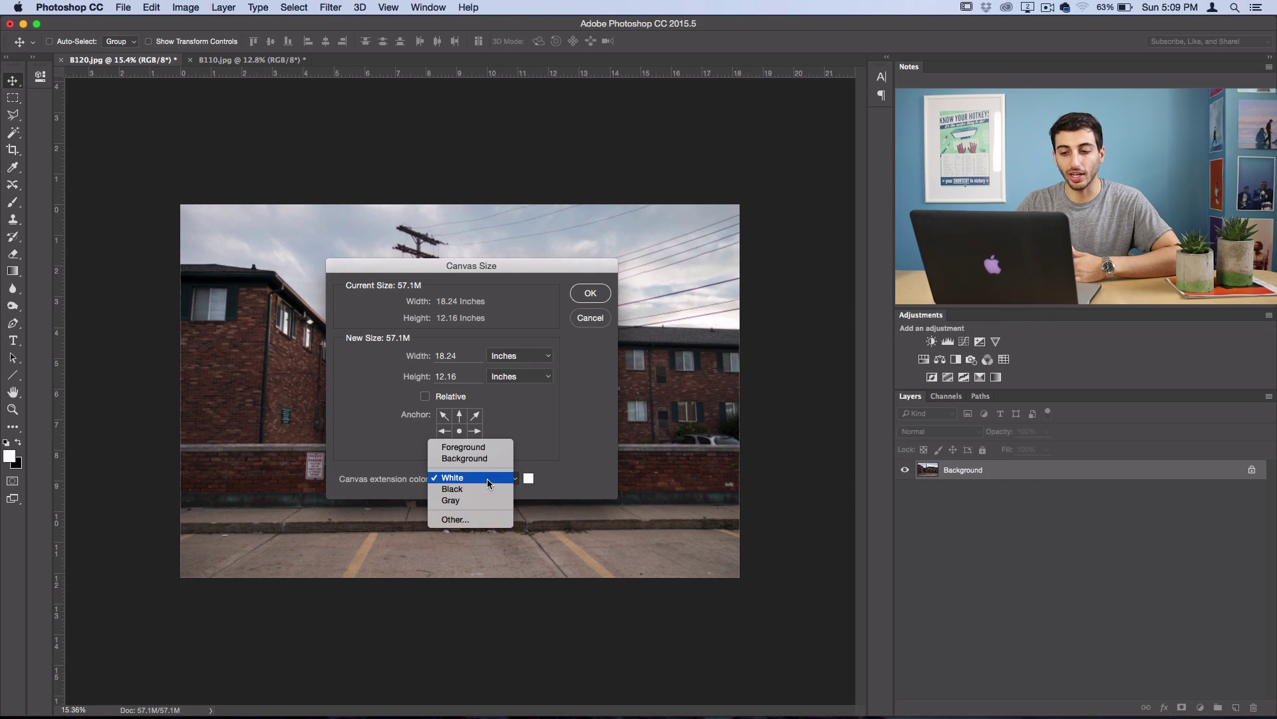
left_click(481, 480)
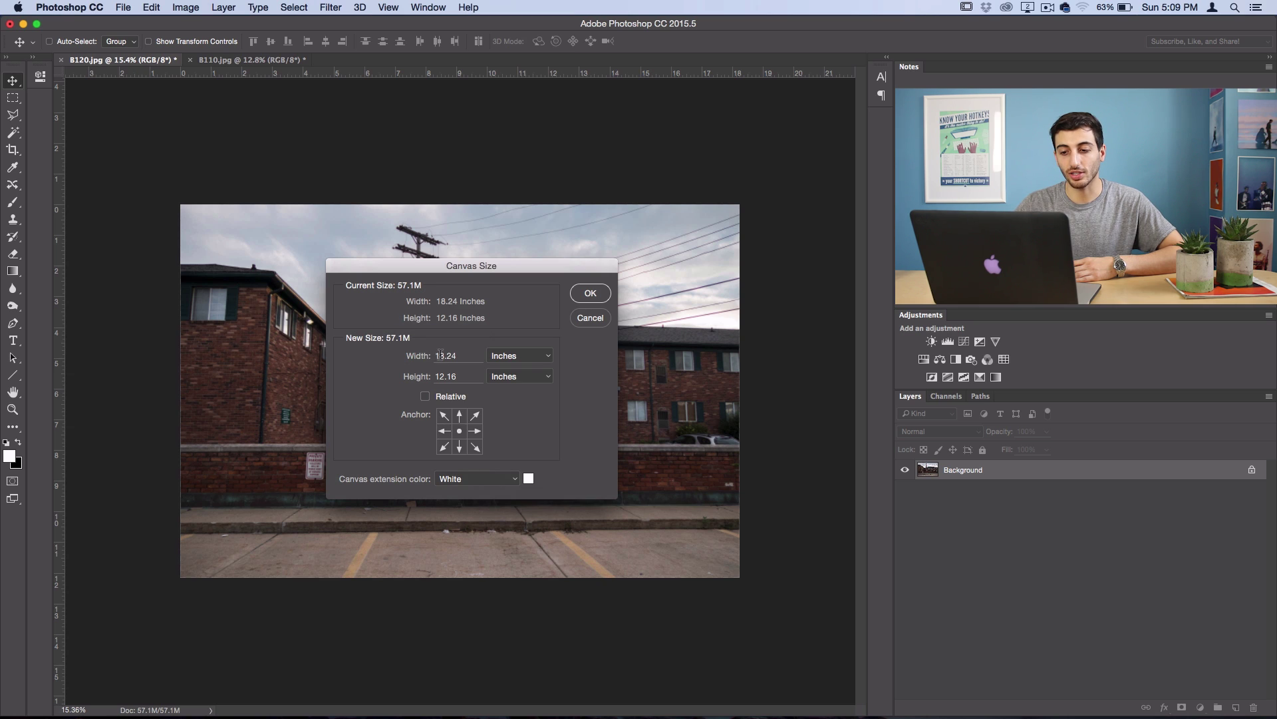
Change the width to 19.24 and the height to 13.16 inches, then apply.
double_click(441, 355)
key("Right")
key("Left")
key("BackSpace")
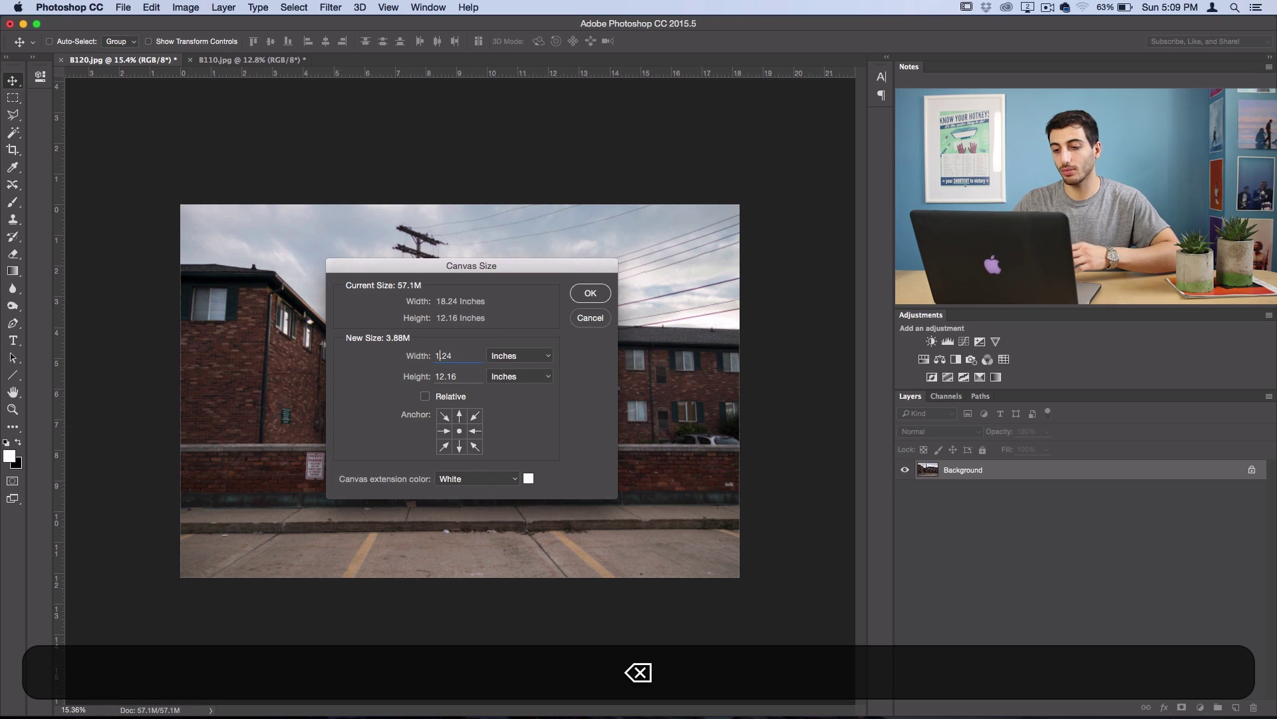
type("9")
double_click(445, 375)
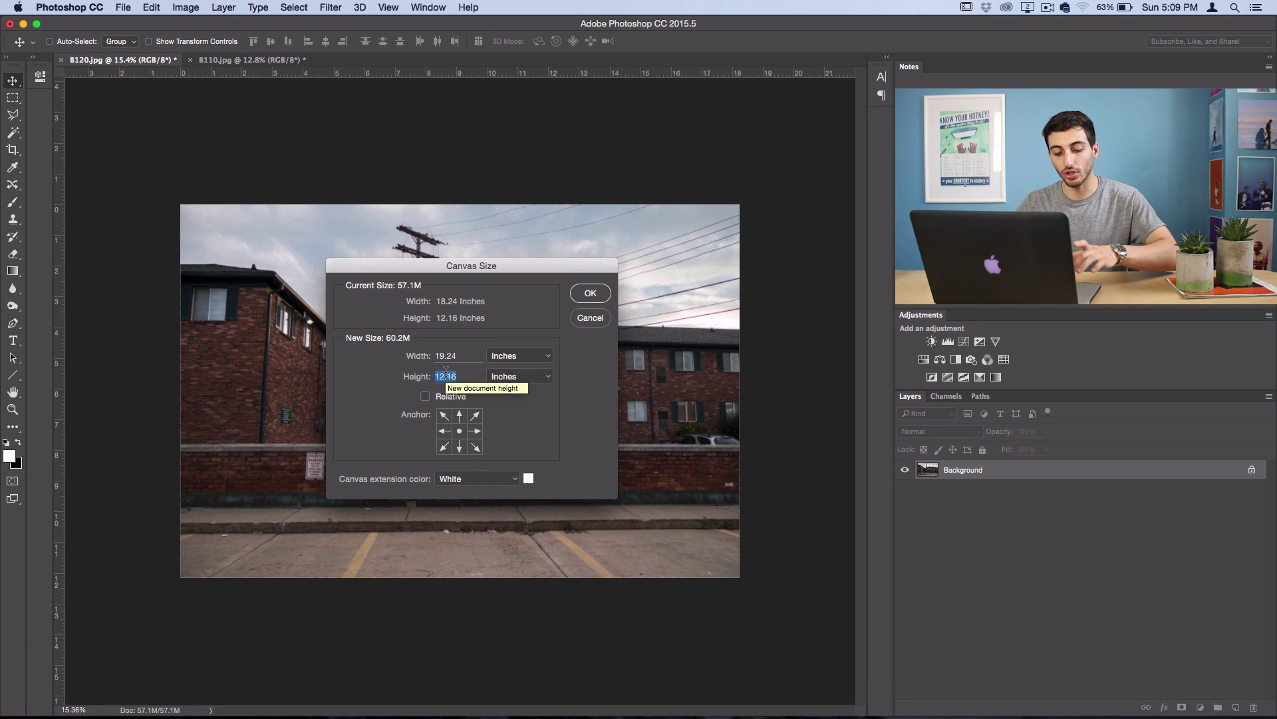
key("shift")
key("shift+Up")
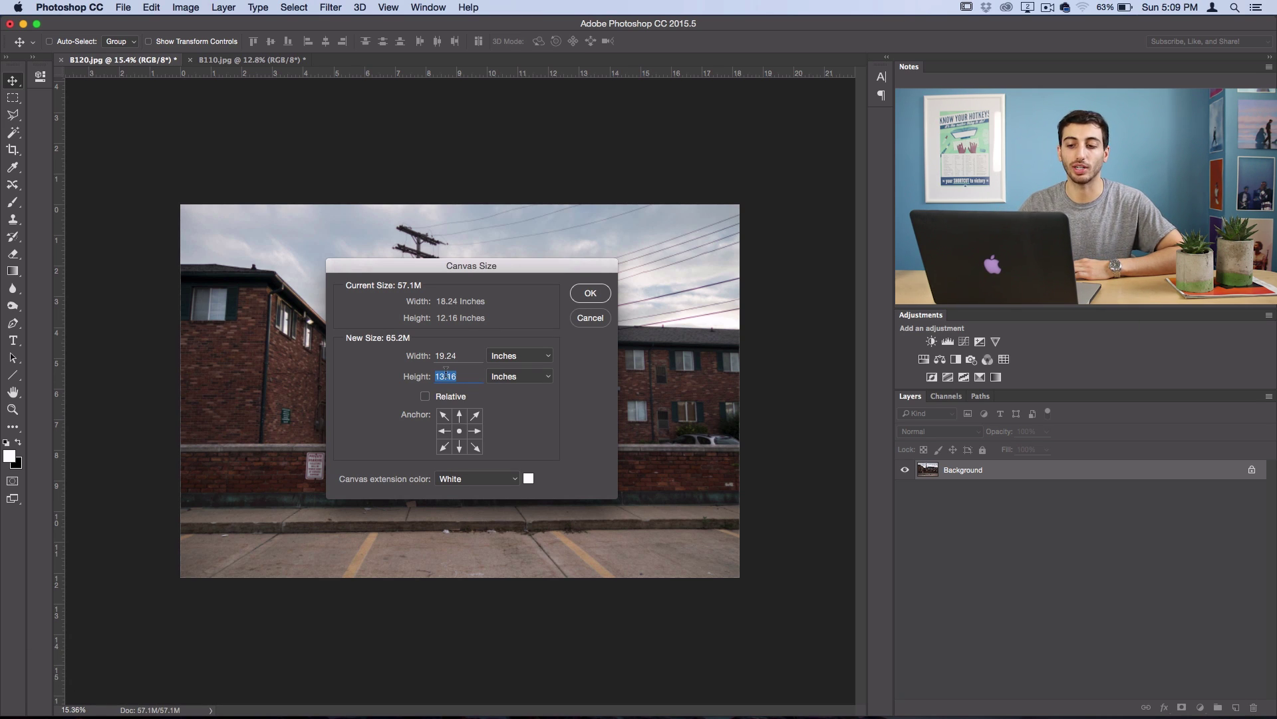
key("Return")
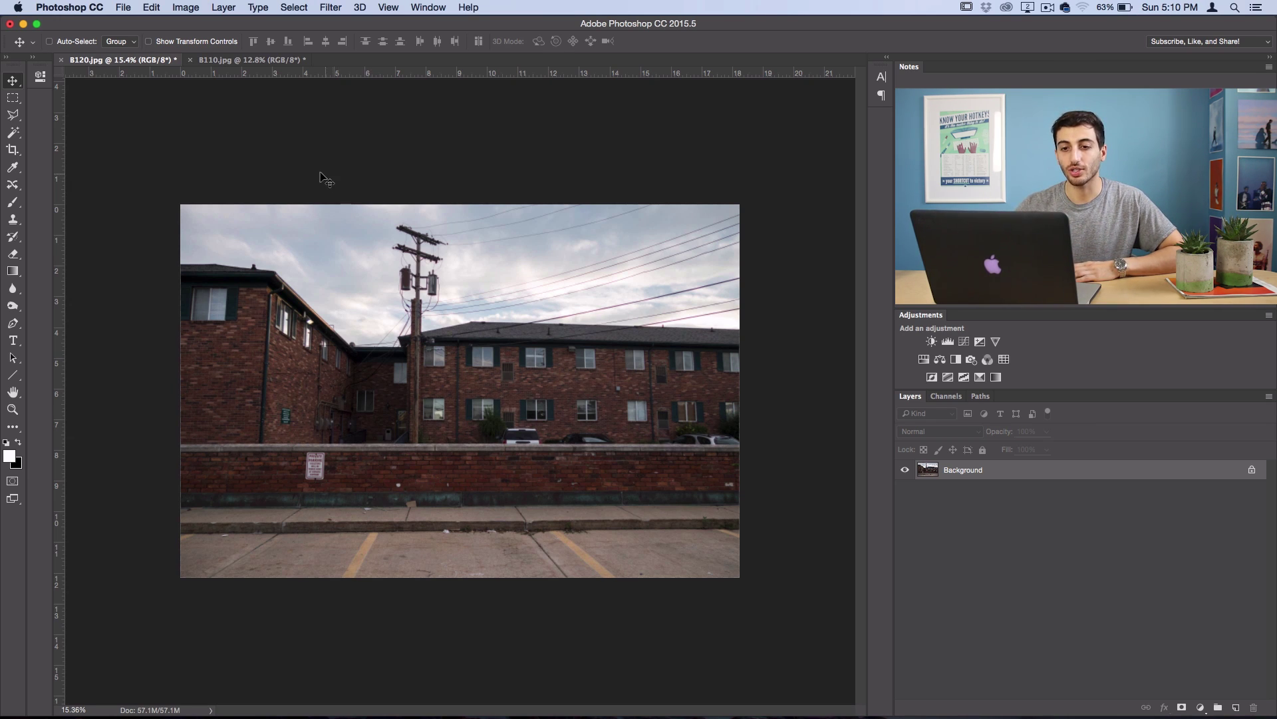
Make 8120.jpg's canvas square by copying the 18.24 width into the height.
left_click(197, 6)
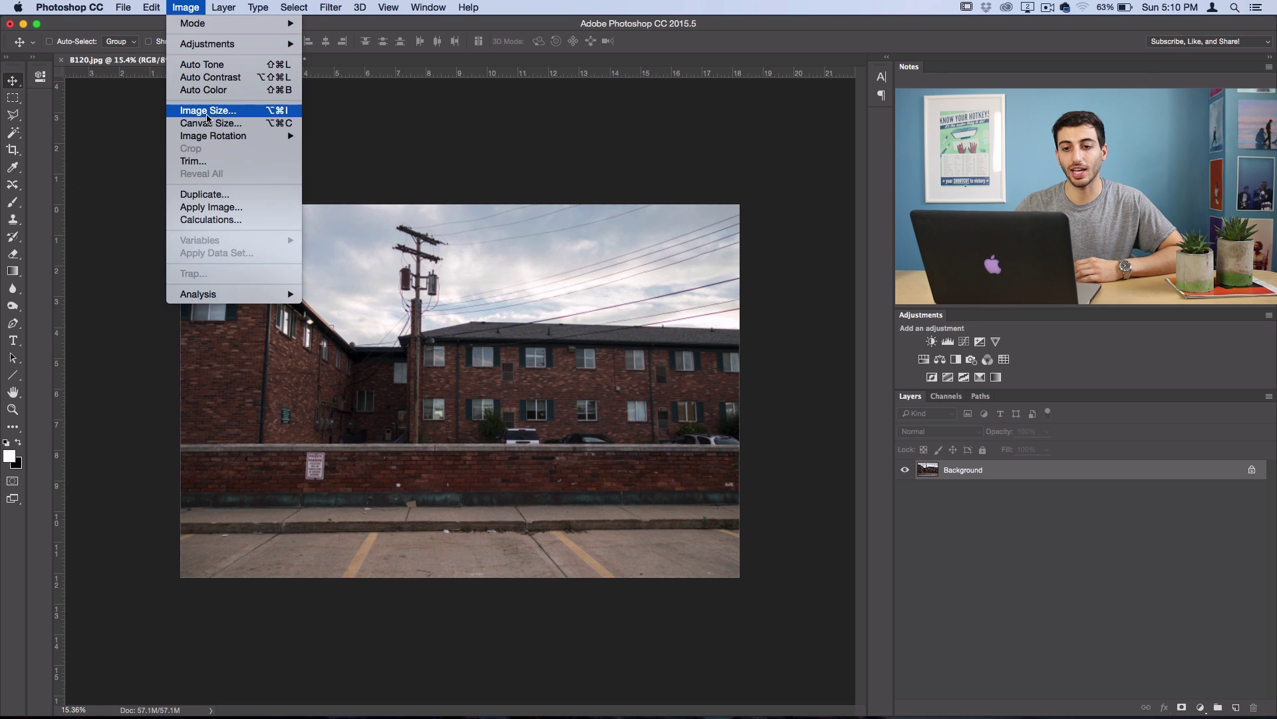
left_click(209, 124)
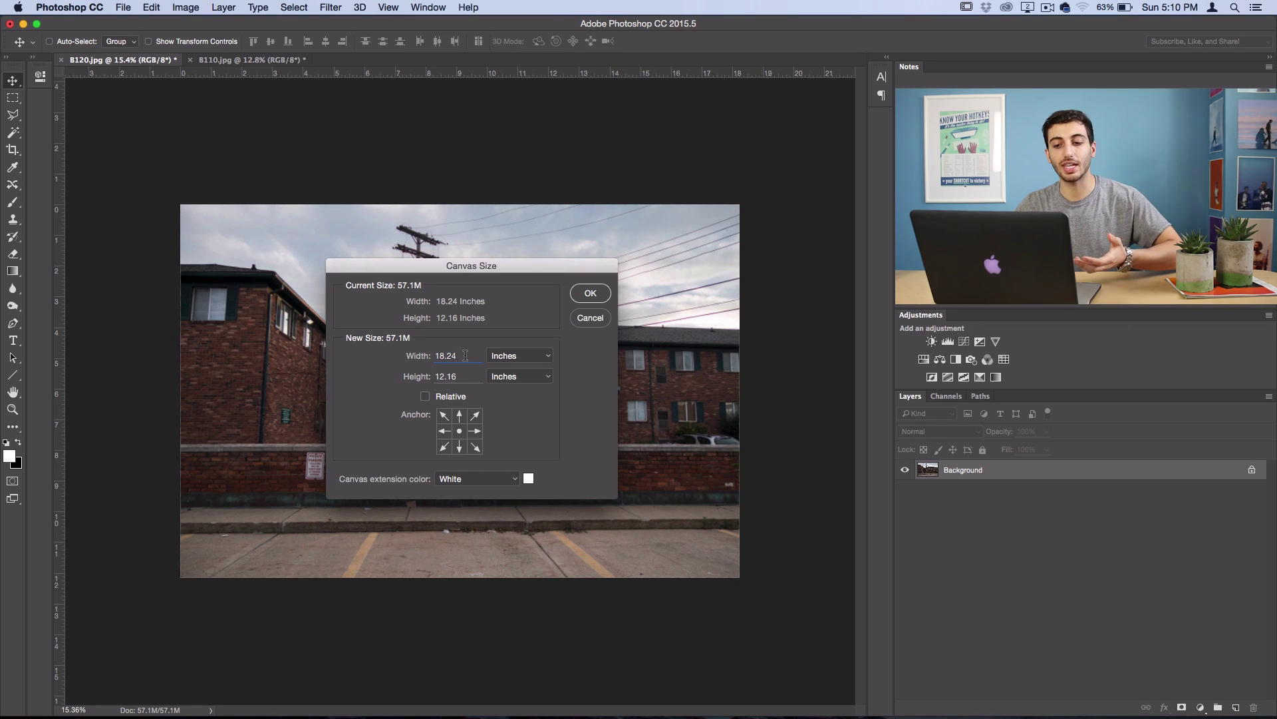
key("super+c")
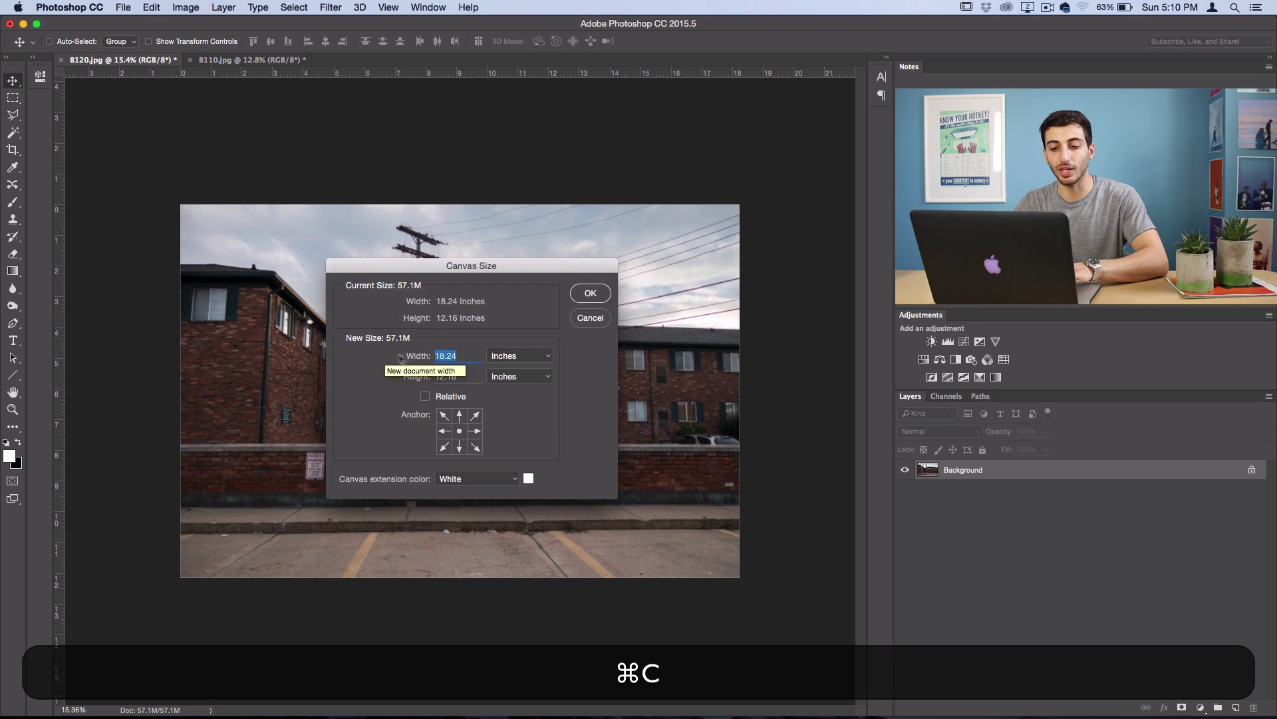
left_click(411, 377)
key("super")
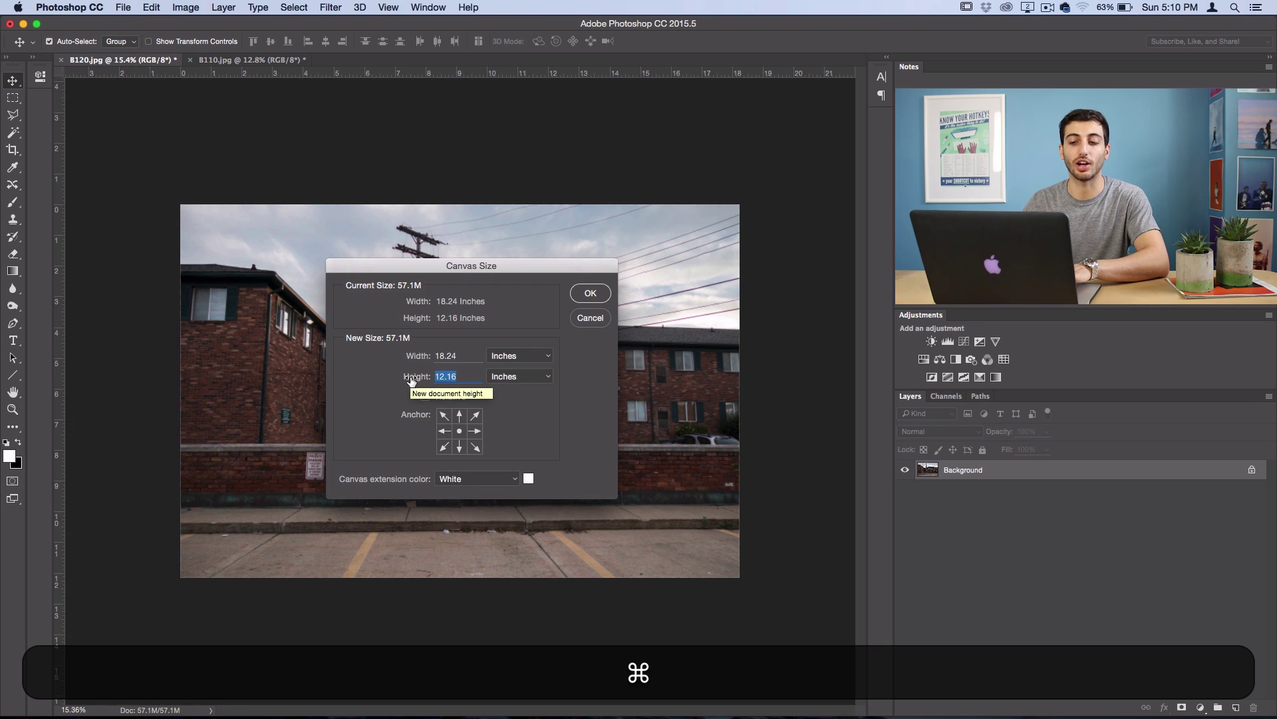
key("super+v")
key("Return")
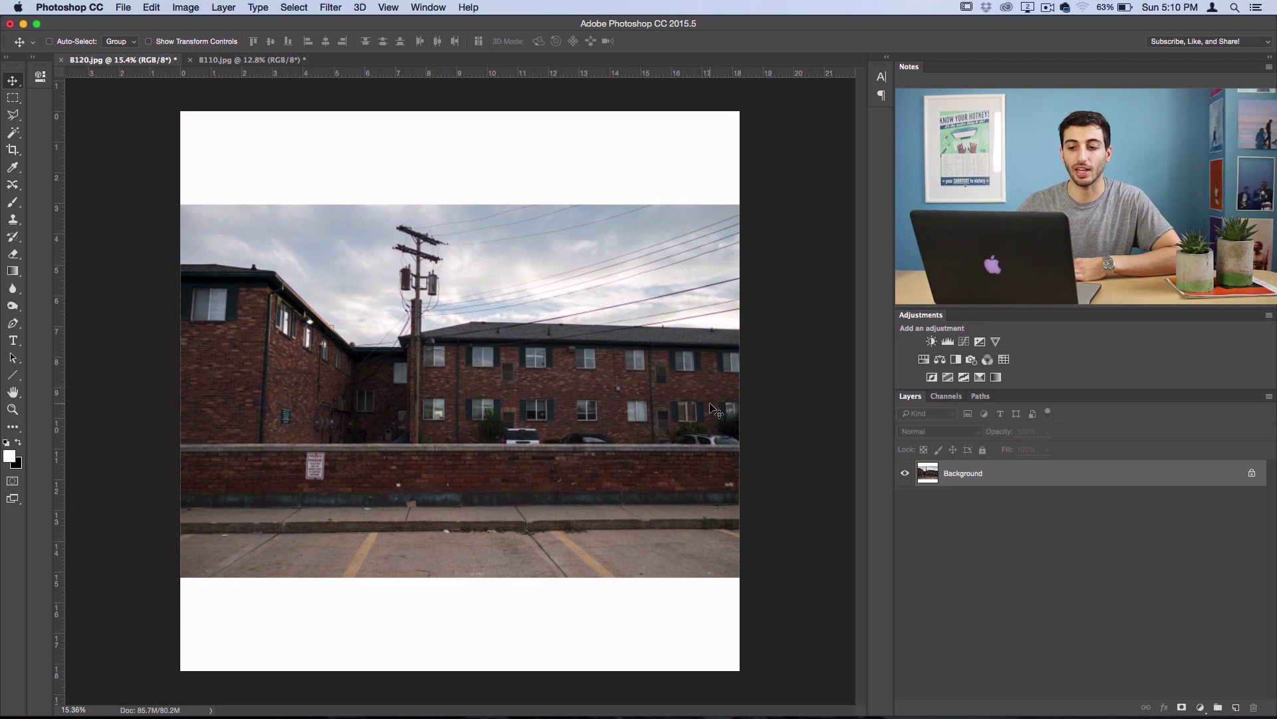
Add one inch to the width and height, making the square canvas 19.24 × 19.24 inches.
left_click(179, 7)
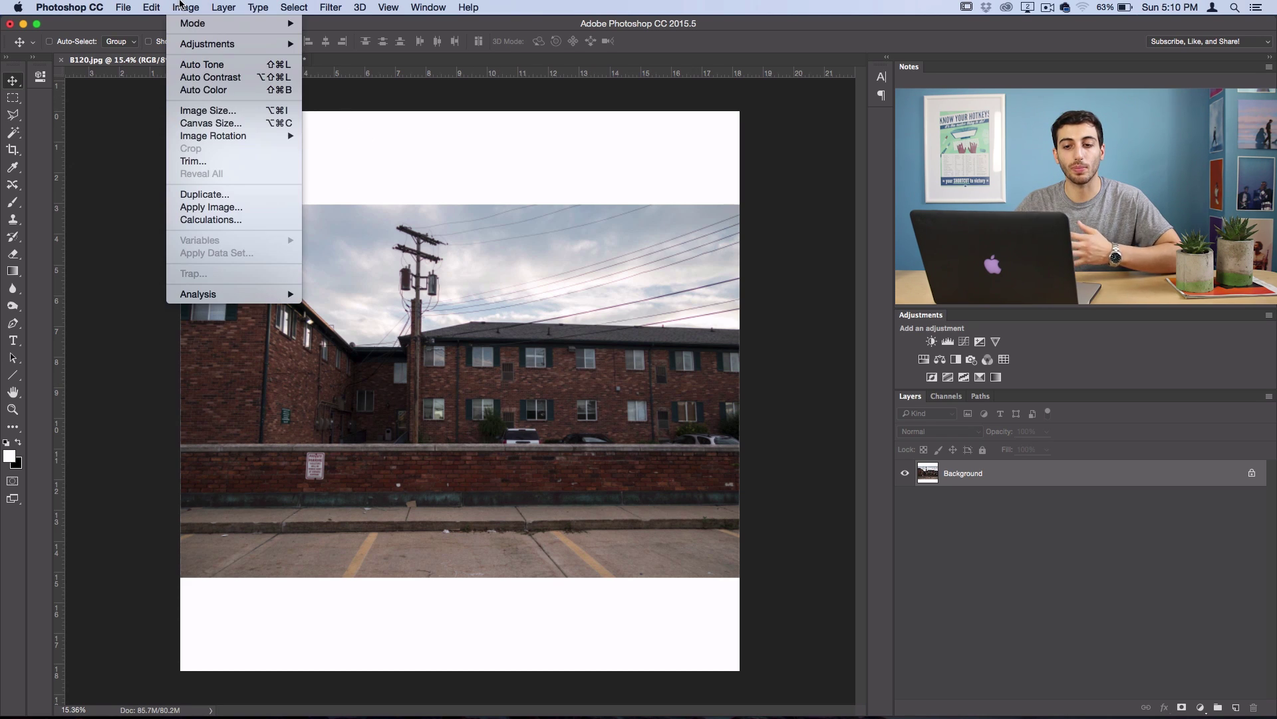
left_click(226, 124)
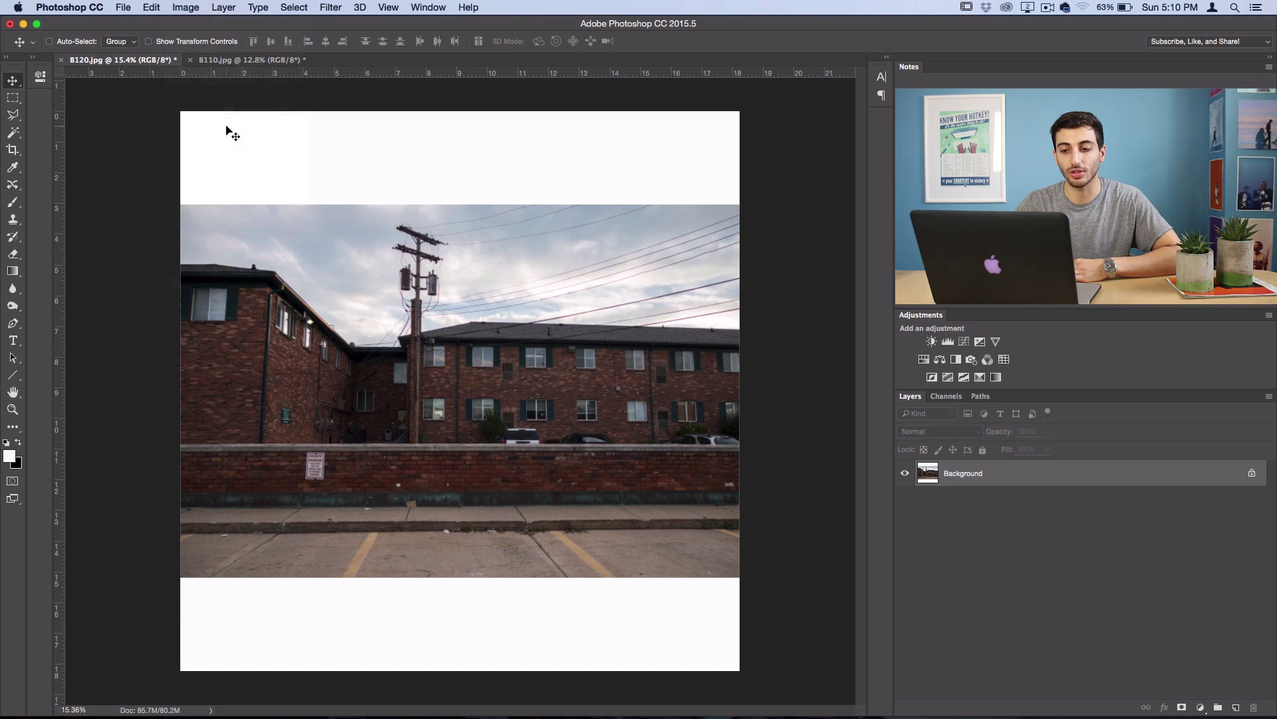
key("shift+Up")
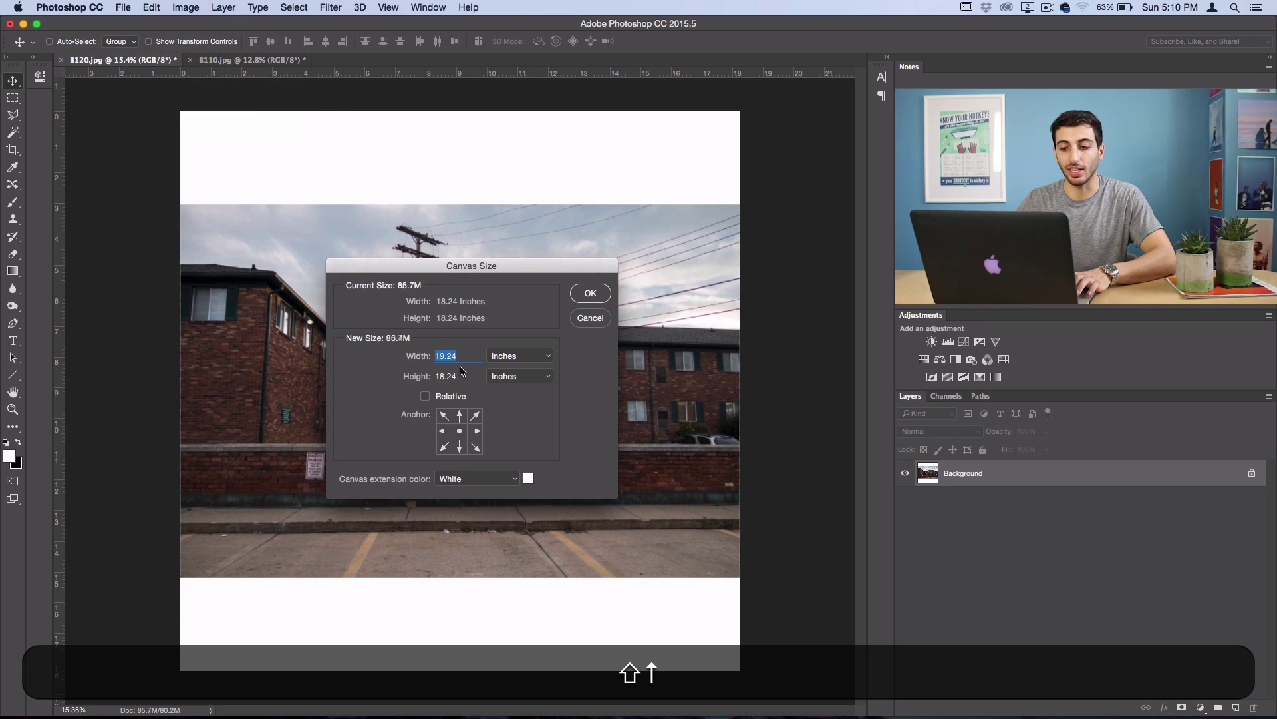
key("Tab")
key("shift+Up")
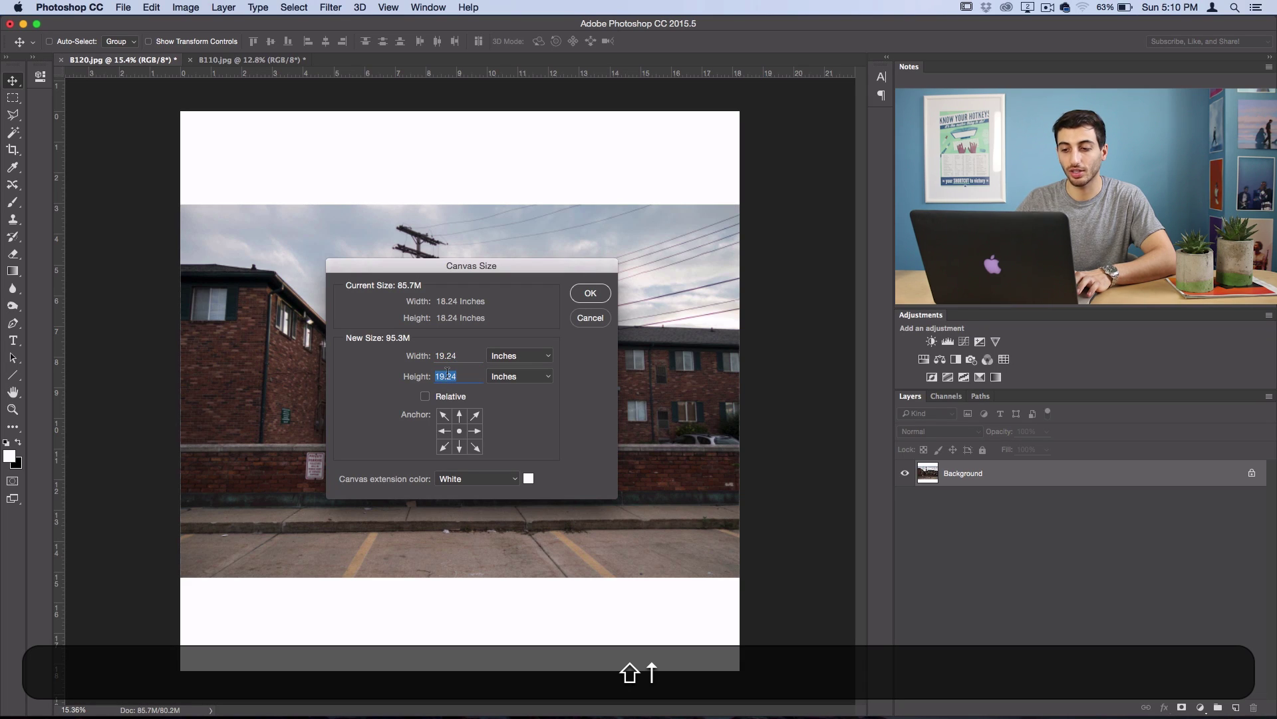
key("shift+Return")
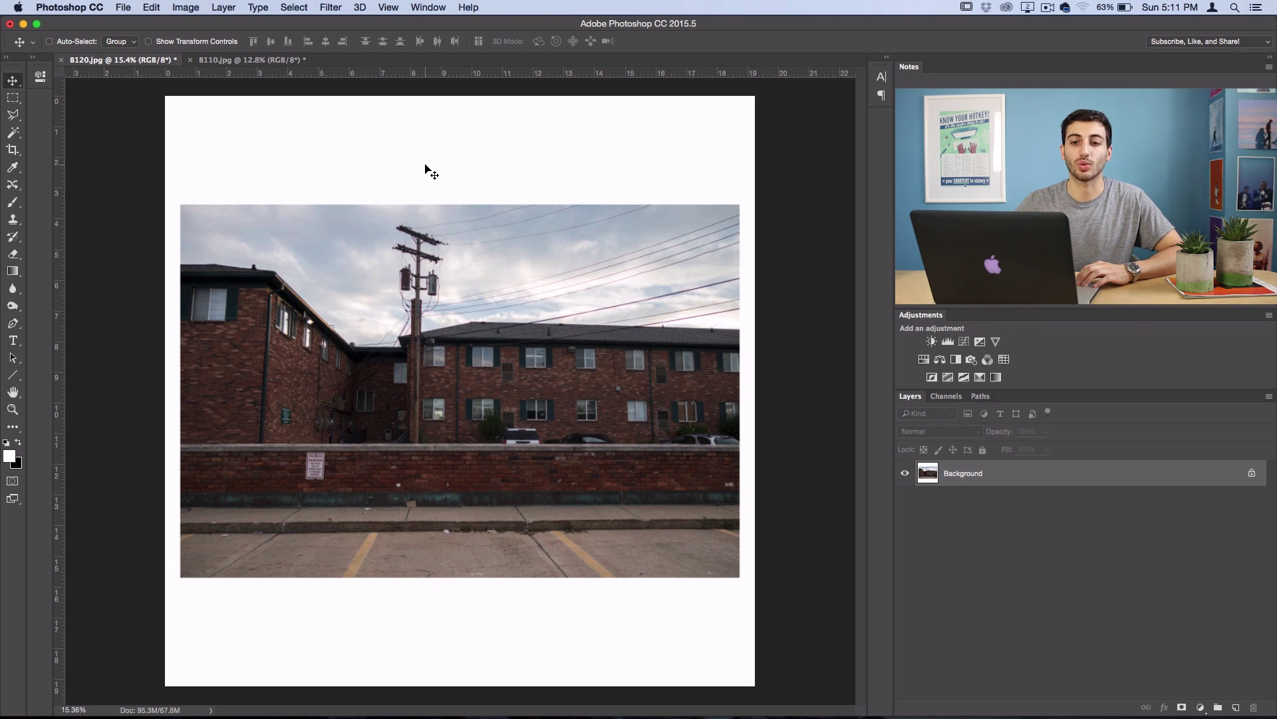
Switch to 8110.jpg and enlarge its canvas by one inch to 13.16 × 19.24 inches.
left_click(257, 62)
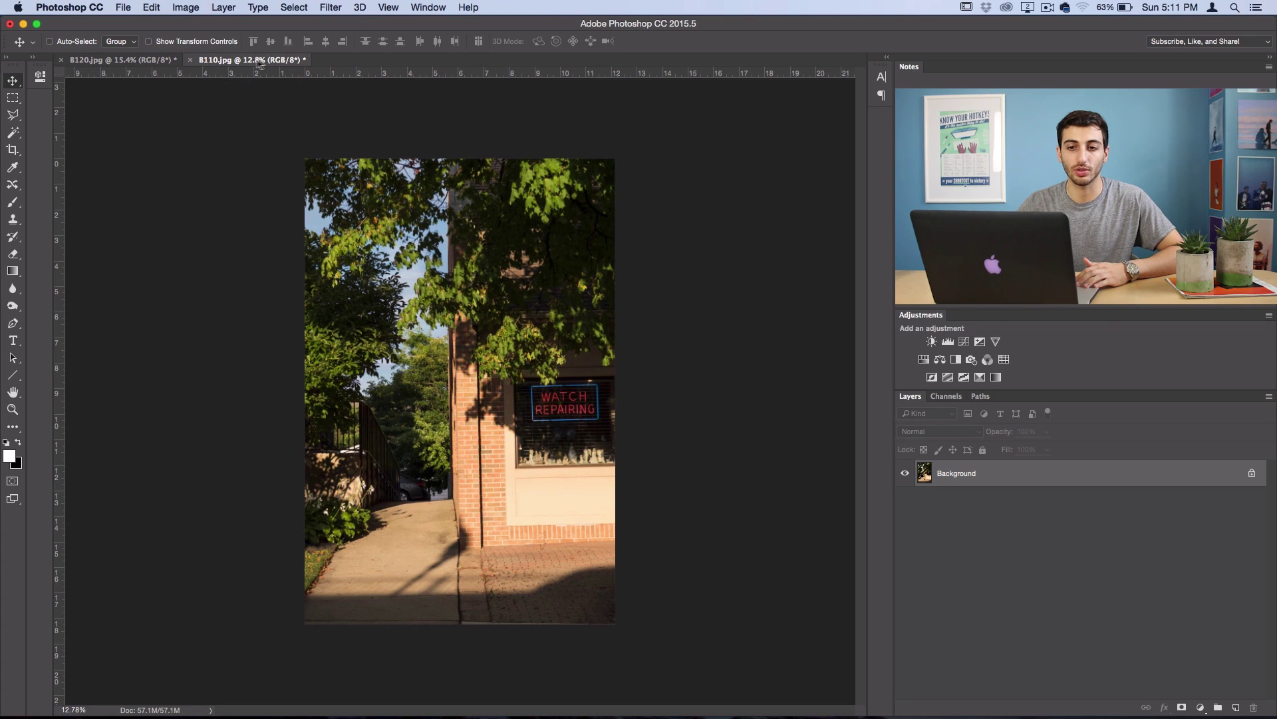
left_click(186, 7)
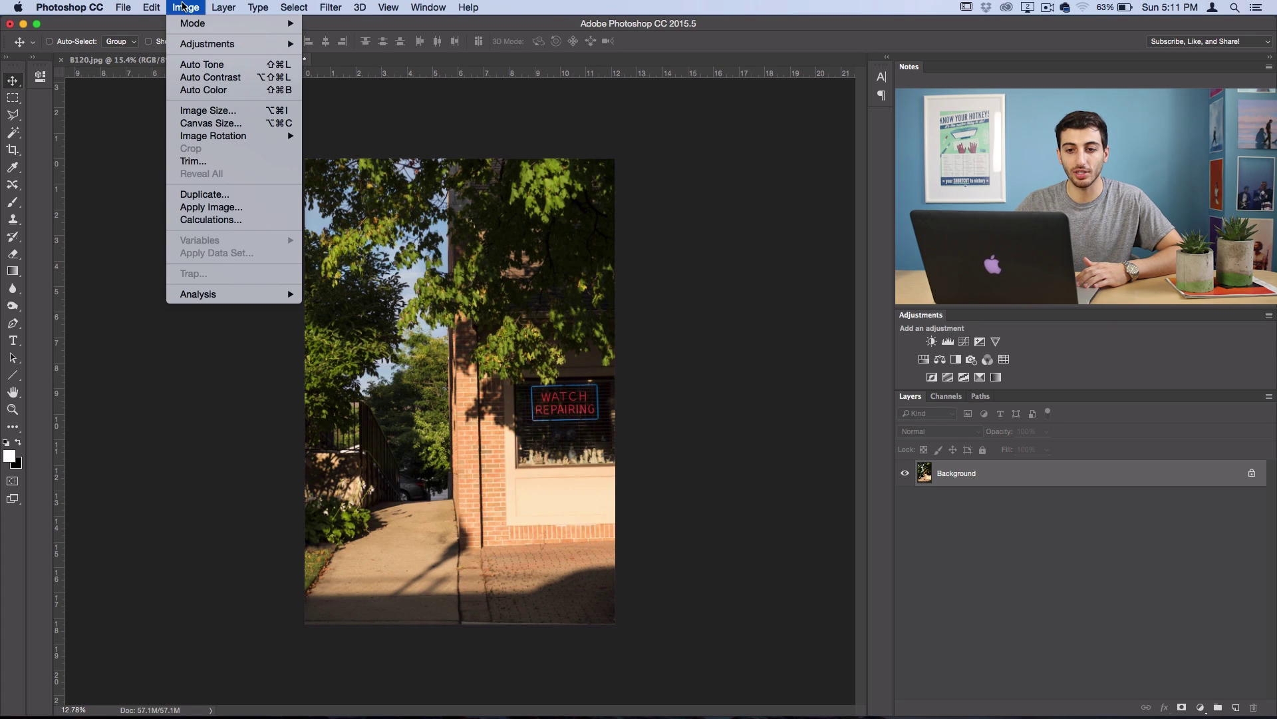
left_click(209, 124)
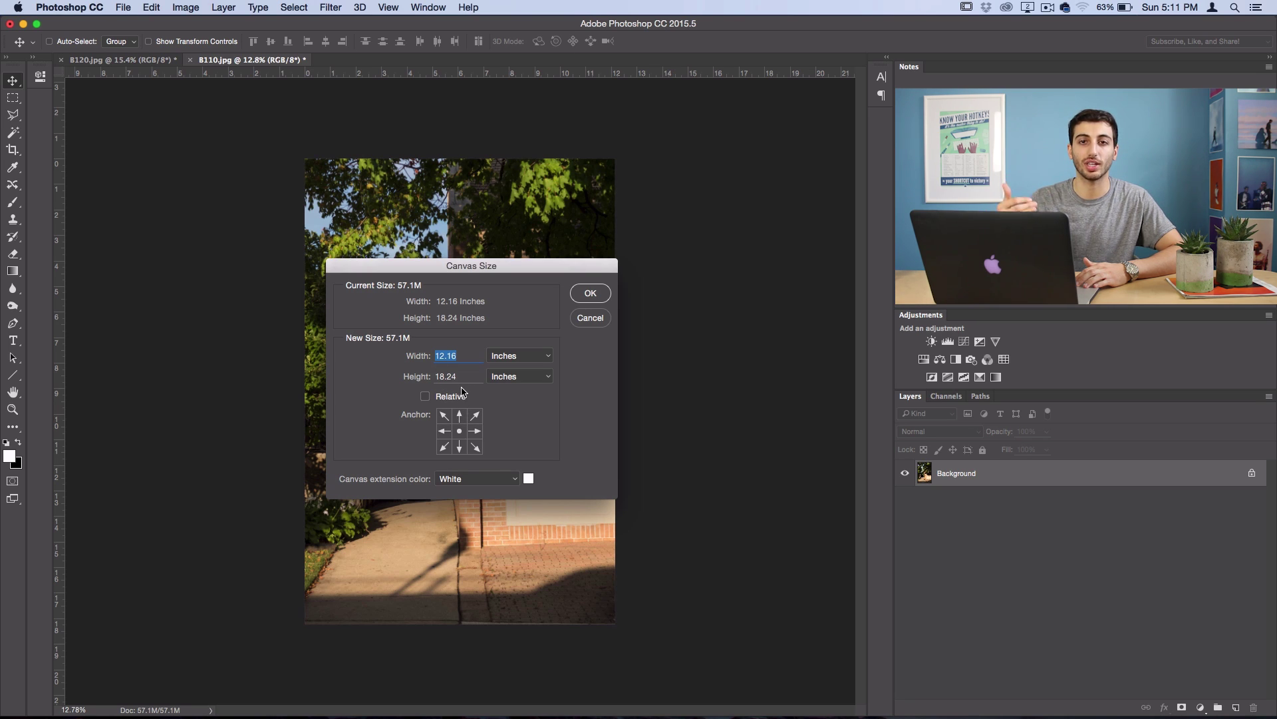
key("shift+Up")
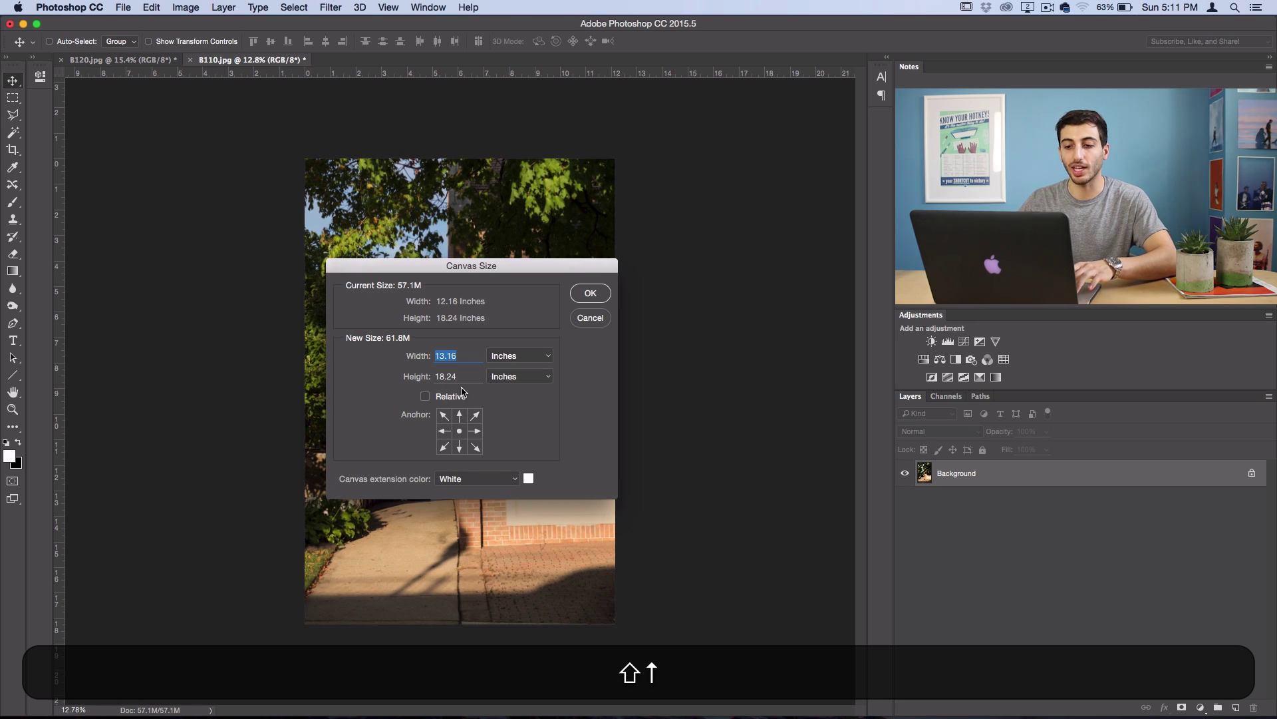
key("shift+Up")
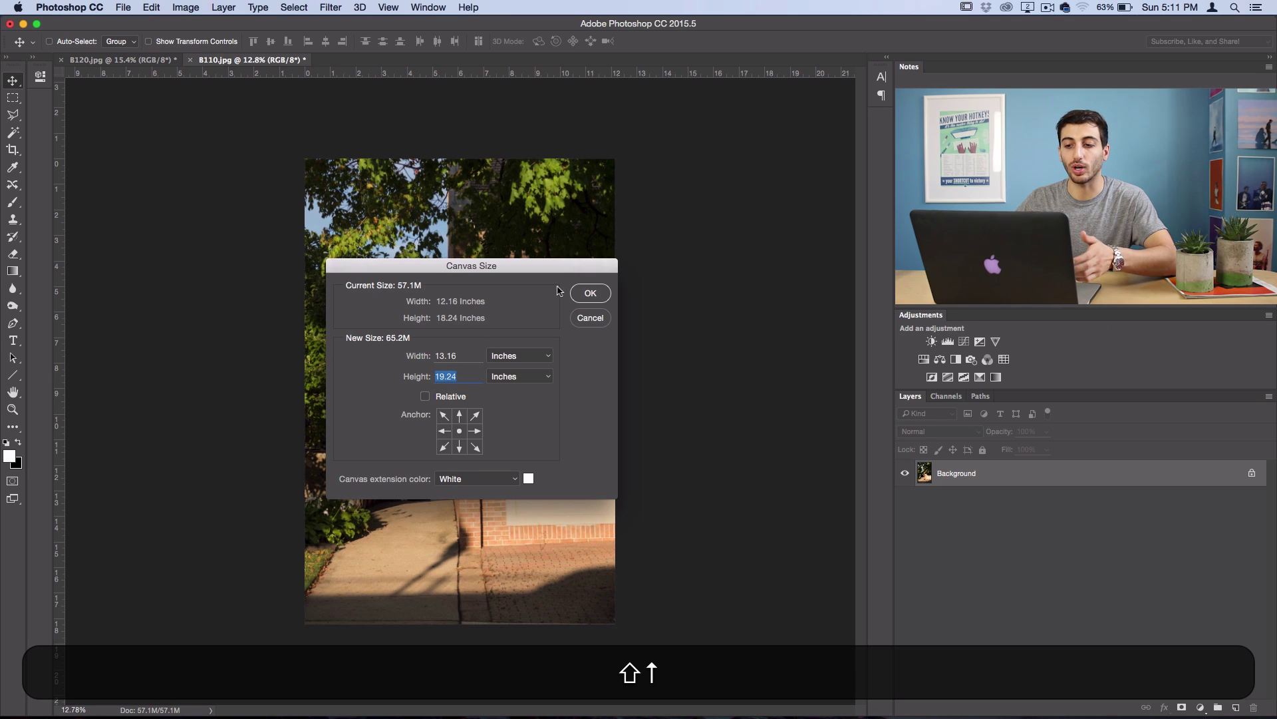
left_click(585, 295)
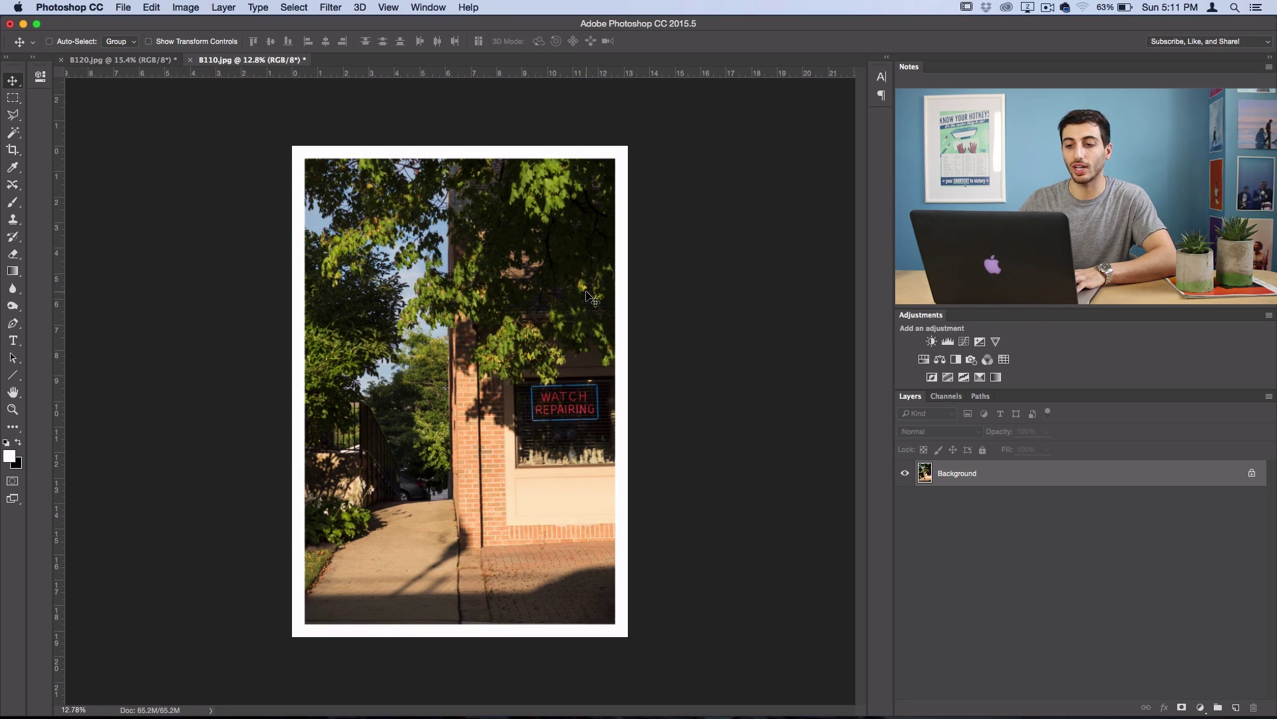
Undo the thin border and set the width to 18.24 by copying the height value.
key("alt+super+z")
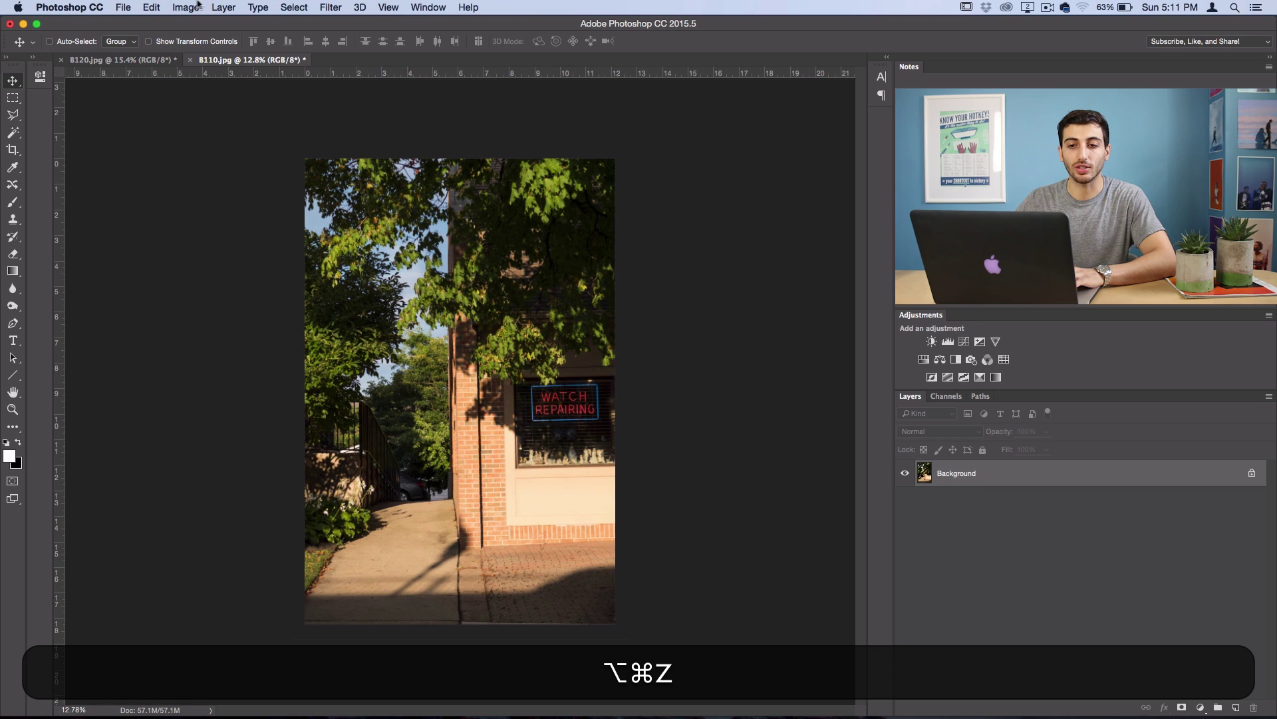
left_click(187, 8)
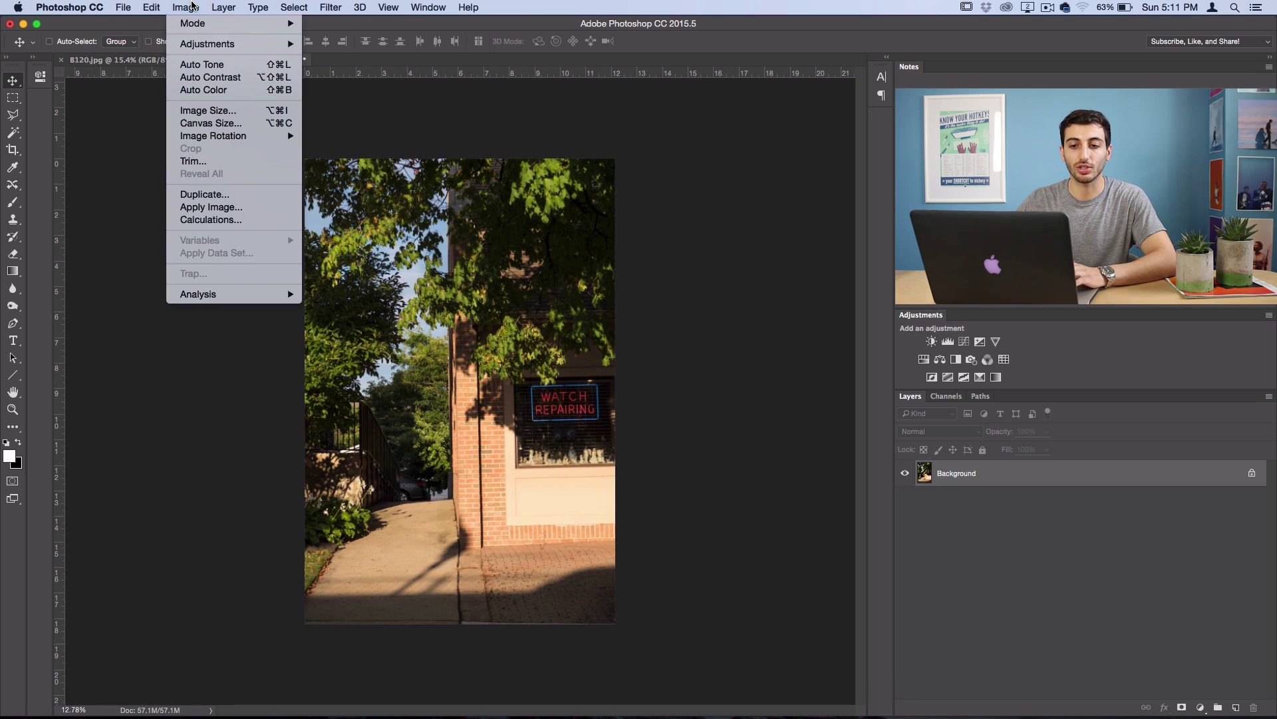
left_click(210, 123)
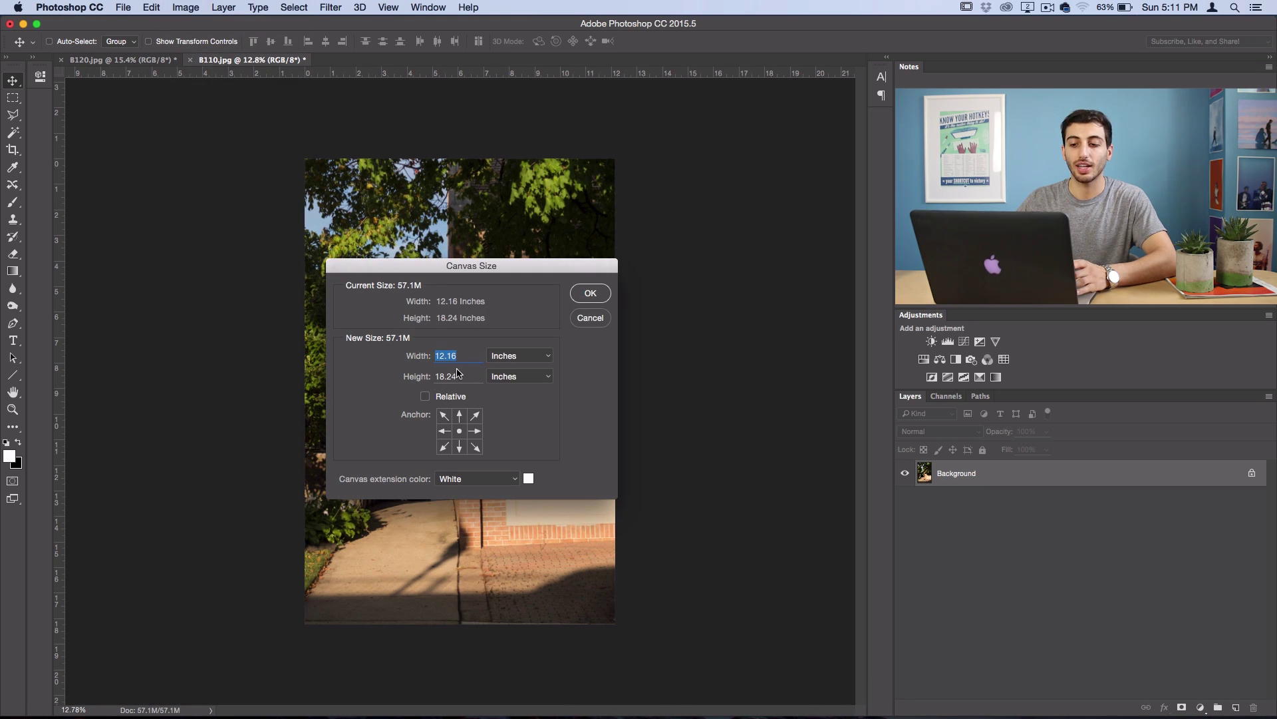
double_click(458, 373)
key("super+c")
left_click(456, 356)
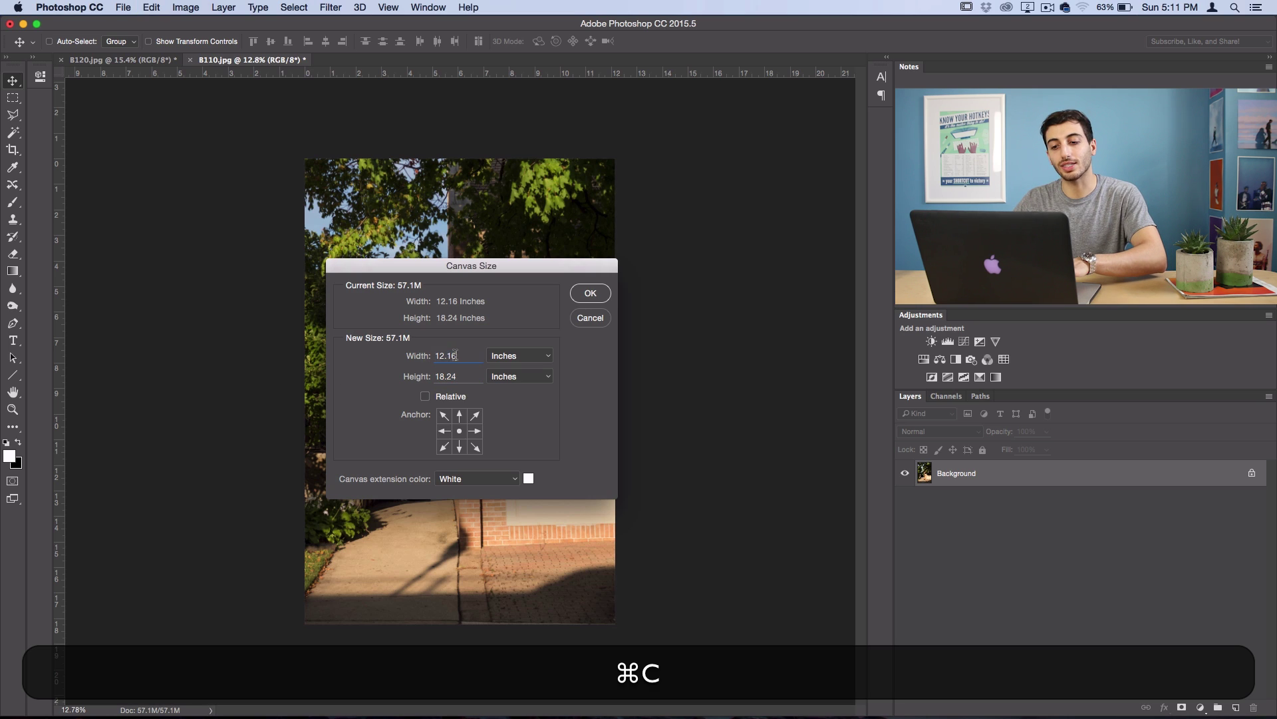
double_click(455, 356)
key("super+v")
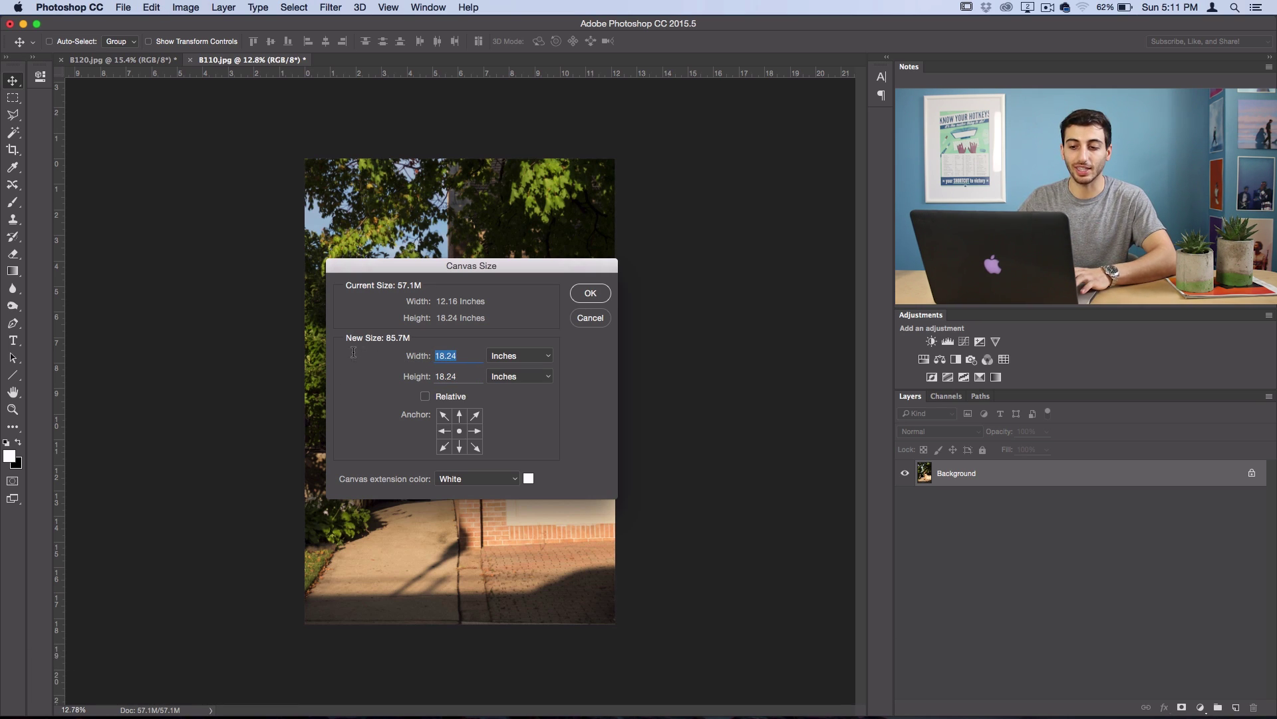
Raise both width and height to 19.24 inches and apply the square canvas.
key("shift+Up")
double_click(450, 377)
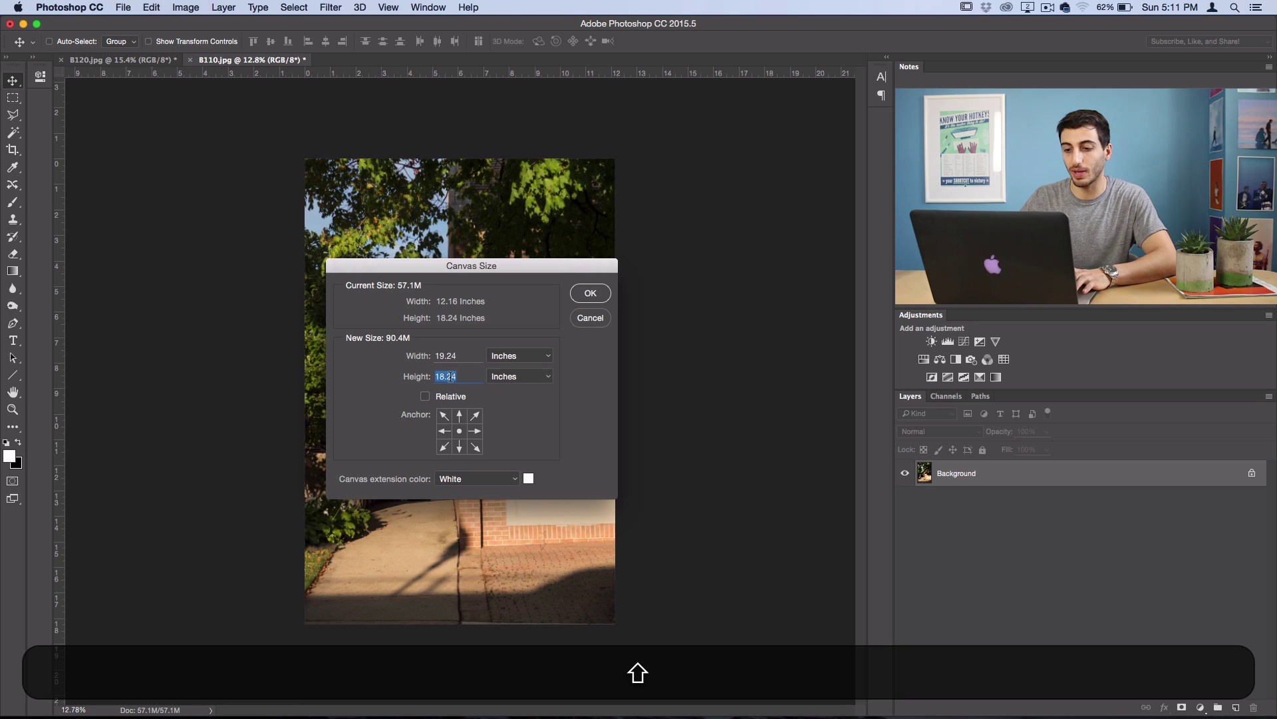
key("shift+Up")
left_click(590, 293)
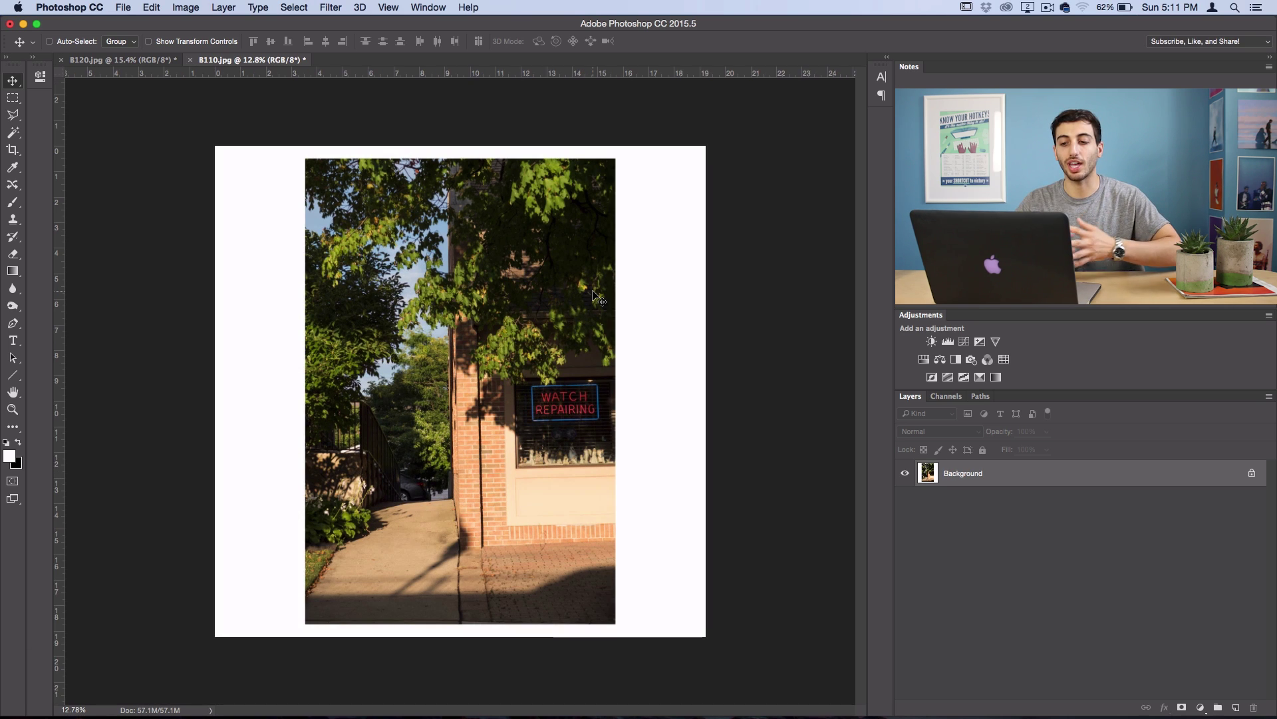